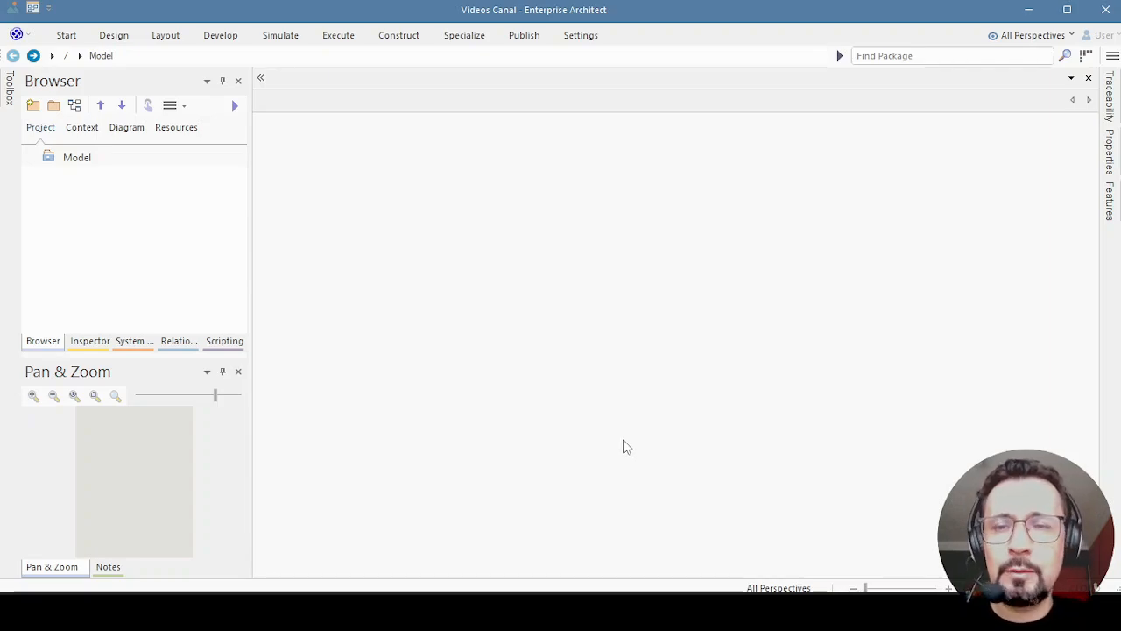
Add a view named "Diagrama de clases" under Model, containing a UML Structural Class diagram.
{"action": "right_click", "coordinate": [78, 158]}
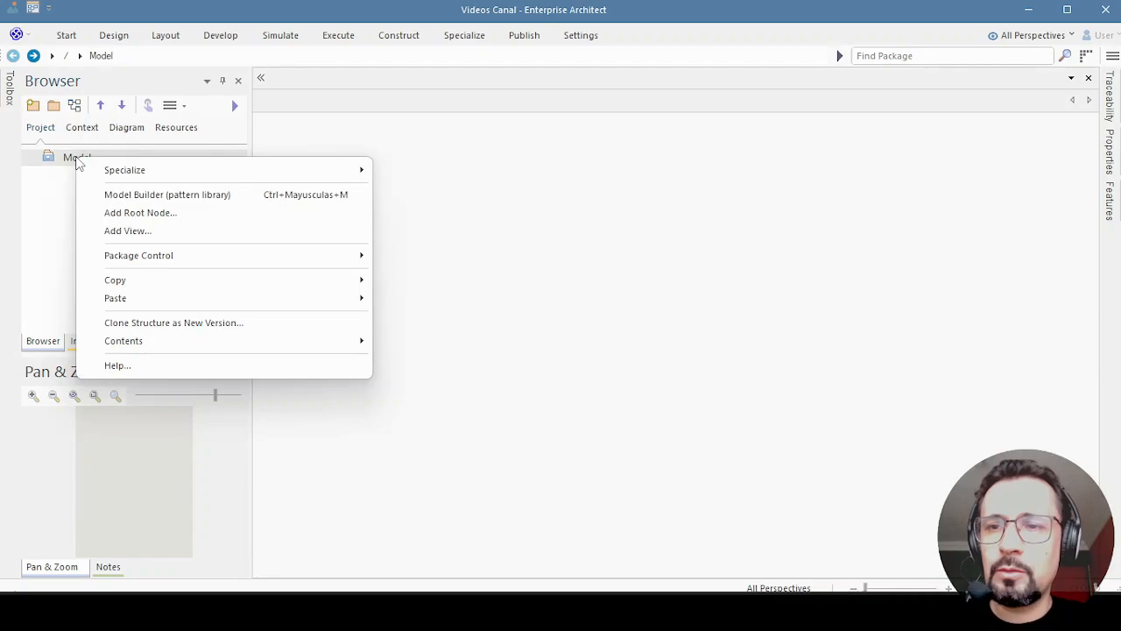
{"action": "left_click", "coordinate": [136, 231]}
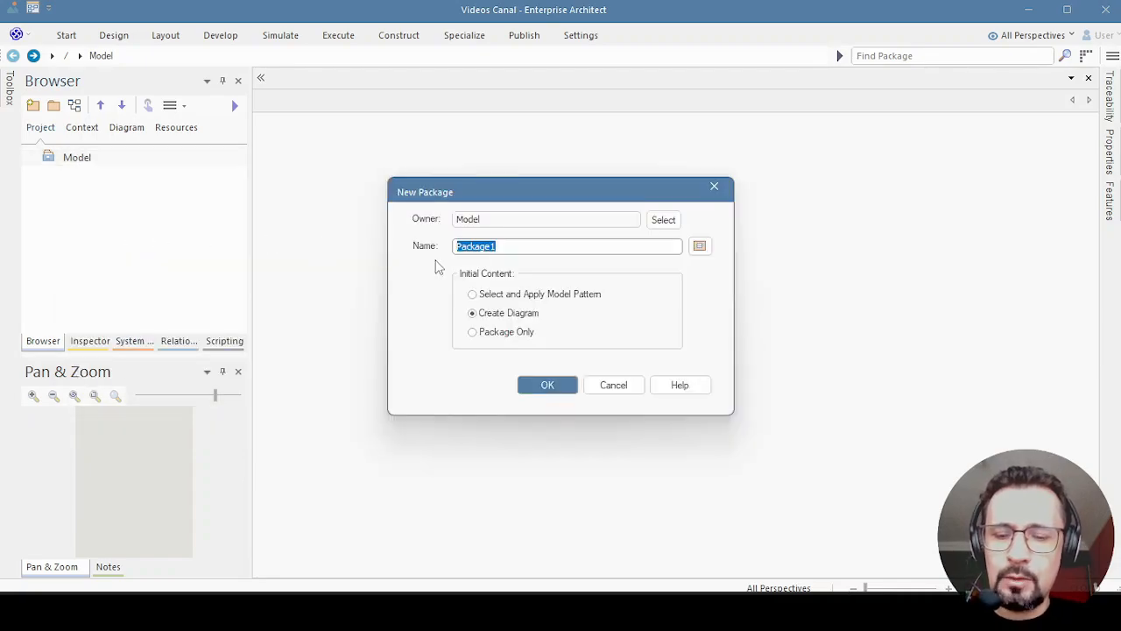
{"action": "type", "text": "Dia"}
{"action": "type", "text": "g"}
{"action": "key", "text": "BackSpace"}
{"action": "type", "text": "agrama de clases"}
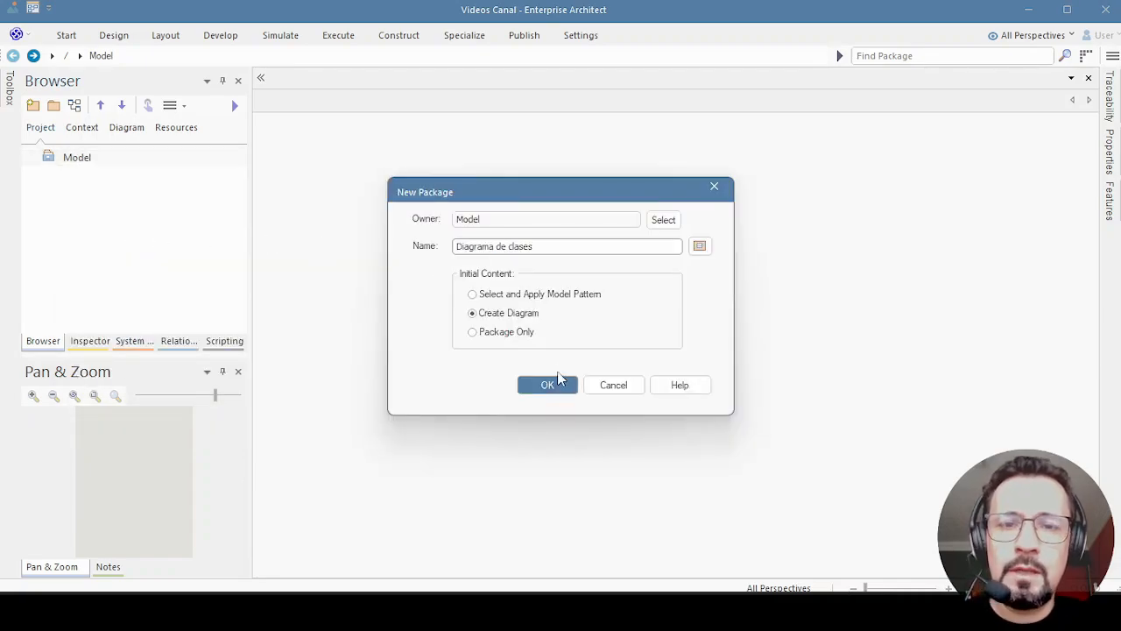
{"action": "left_click", "coordinate": [558, 380]}
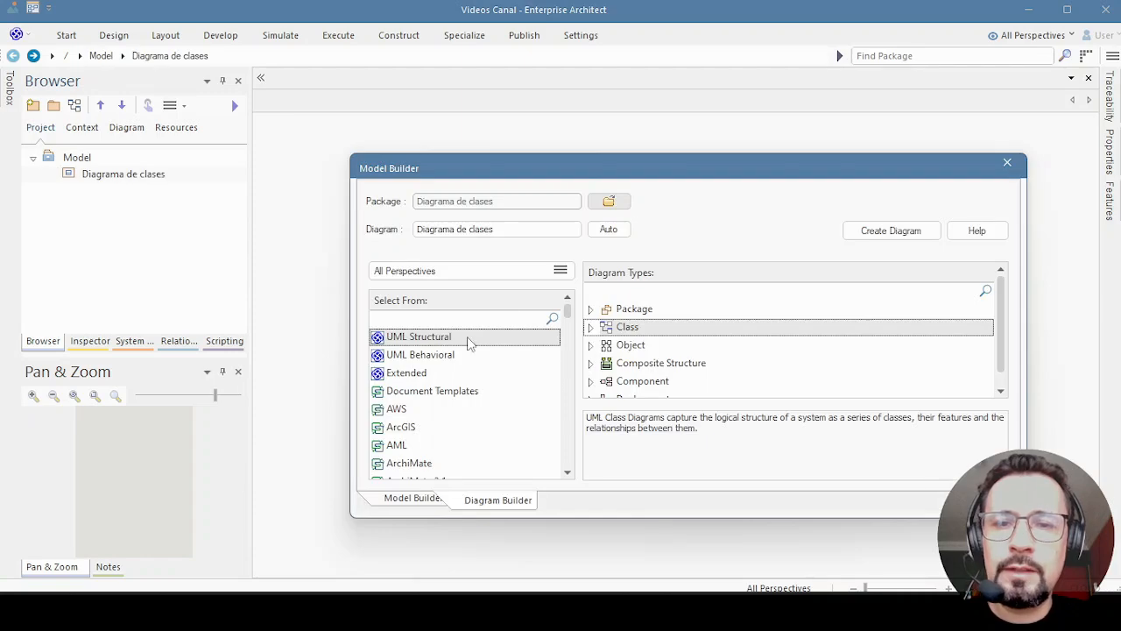
{"action": "left_click", "coordinate": [885, 232]}
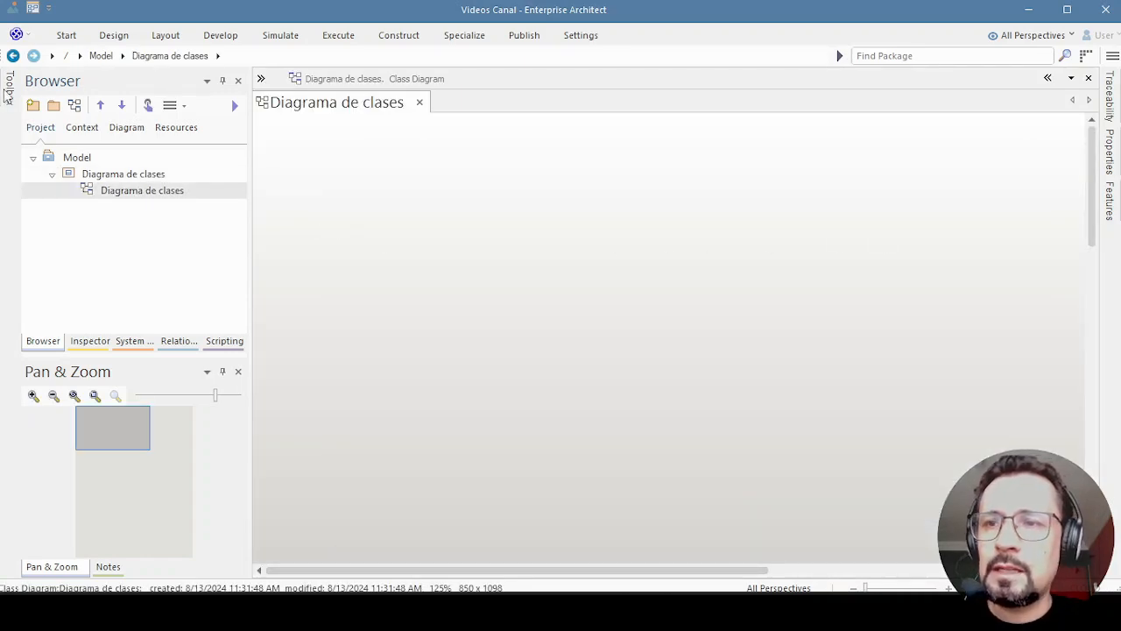
Place seven classes, Class1 to Class7, spread across the empty class diagram, keeping their default names.
{"action": "mouse_move", "coordinate": [9, 95]}
{"action": "left_click", "coordinate": [160, 80]}
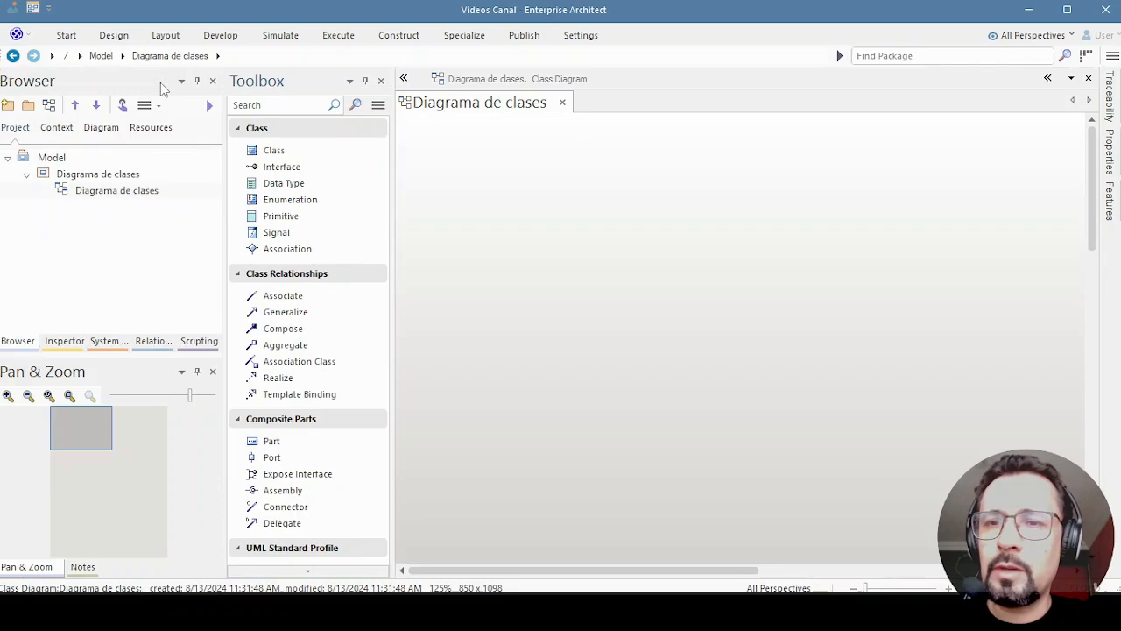
{"action": "left_click", "coordinate": [275, 150]}
{"action": "left_click", "coordinate": [493, 202]}
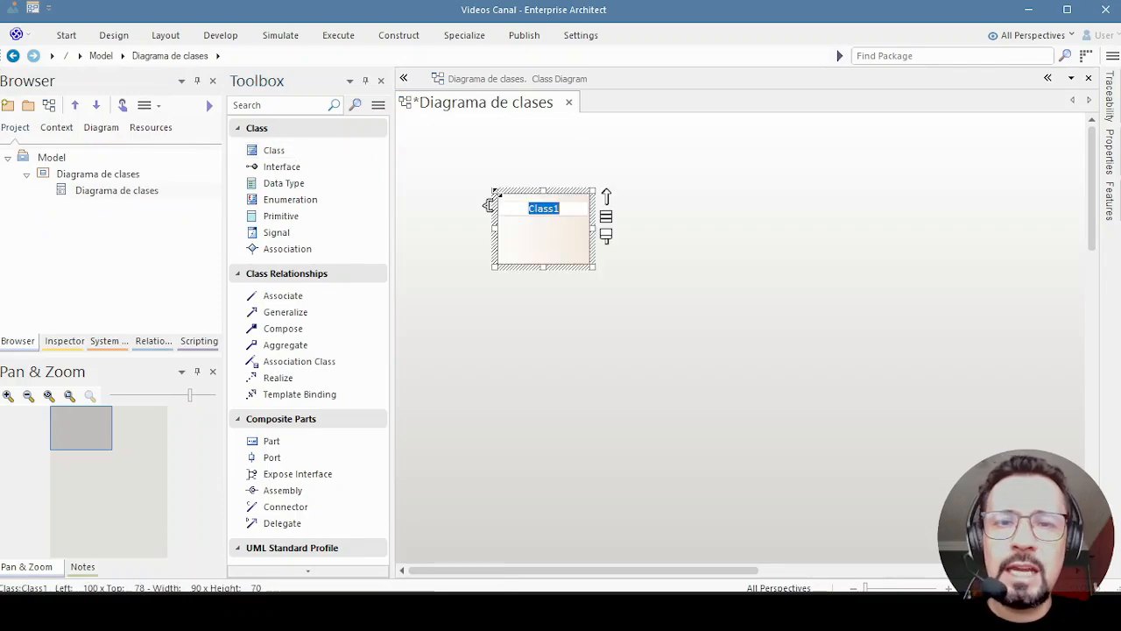
{"action": "left_click", "coordinate": [678, 221]}
{"action": "left_click", "coordinate": [819, 231]}
{"action": "left_click", "coordinate": [652, 345]}
{"action": "left_click", "coordinate": [521, 387]}
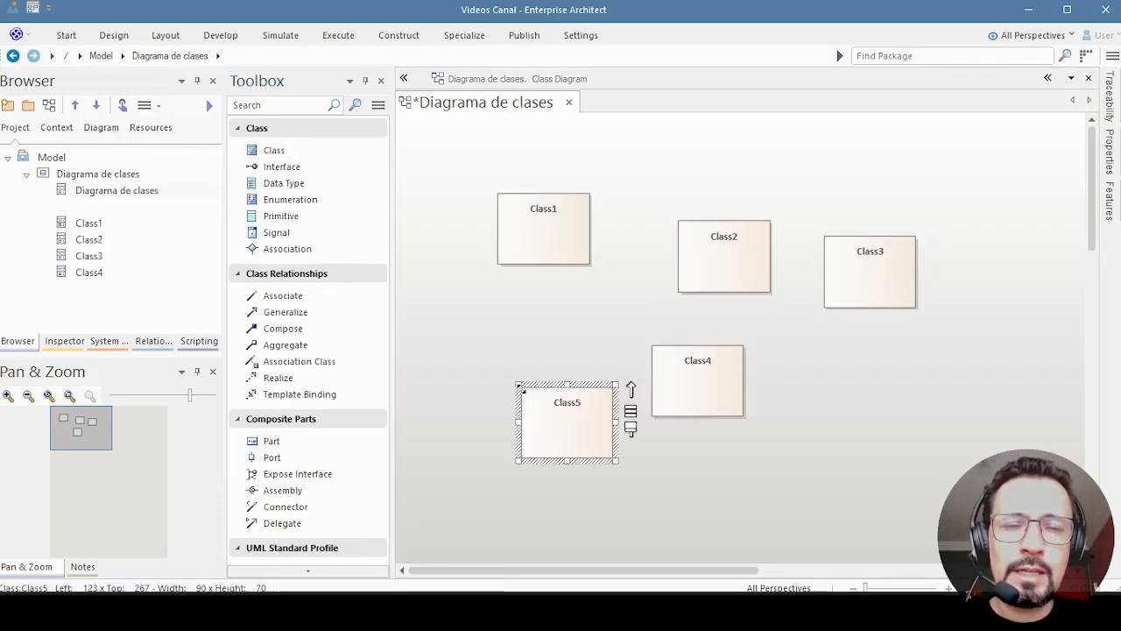
{"action": "left_click", "coordinate": [778, 430]}
{"action": "left_click", "coordinate": [969, 364]}
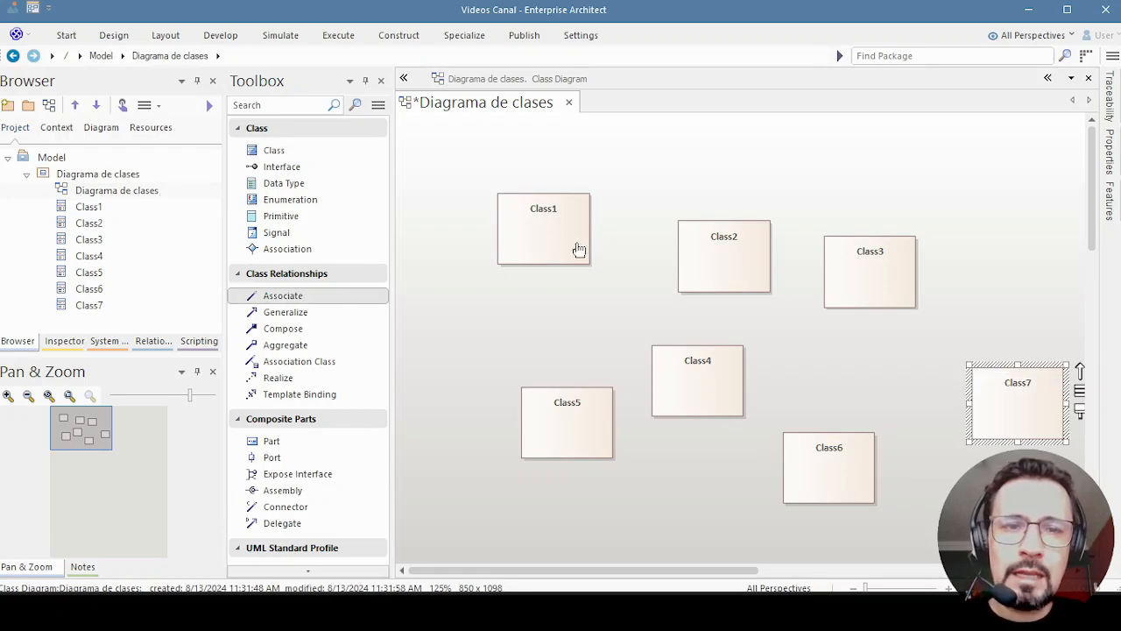
Draw associations linking Class1 to Class5 and Class4, Class4 to Class2 and Class6, and Class3 to Class6 and Class7.
{"action": "mouse_move", "coordinate": [555, 241]}
{"action": "left_mouse_down"}
{"action": "mouse_move", "coordinate": [547, 265]}
{"action": "mouse_move", "coordinate": [564, 420]}
{"action": "left_mouse_up"}
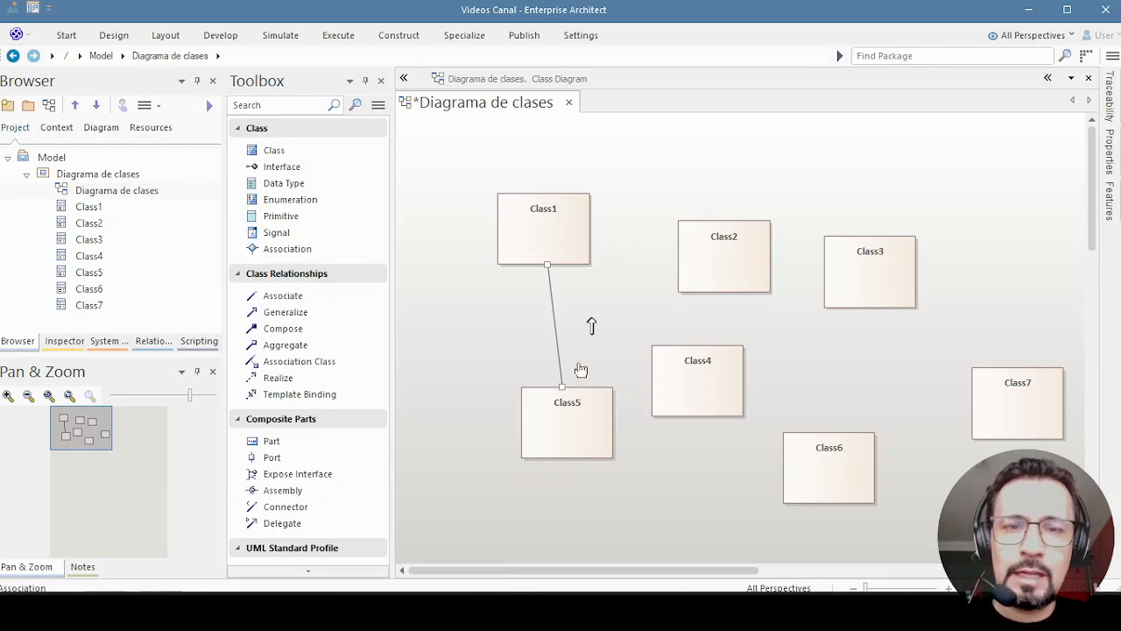
{"action": "mouse_move", "coordinate": [558, 238]}
{"action": "left_mouse_down"}
{"action": "mouse_move", "coordinate": [551, 245]}
{"action": "mouse_move", "coordinate": [684, 378]}
{"action": "mouse_move", "coordinate": [688, 368]}
{"action": "left_mouse_up"}
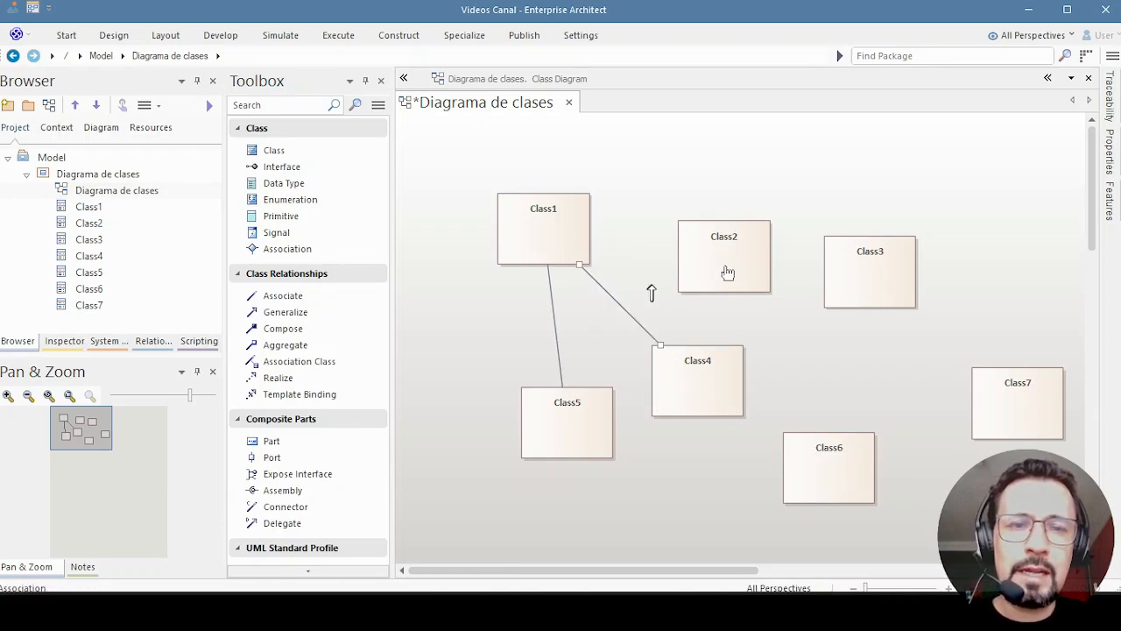
{"action": "mouse_move", "coordinate": [726, 270]}
{"action": "left_mouse_down"}
{"action": "mouse_move", "coordinate": [691, 366]}
{"action": "mouse_move", "coordinate": [788, 449]}
{"action": "left_mouse_up"}
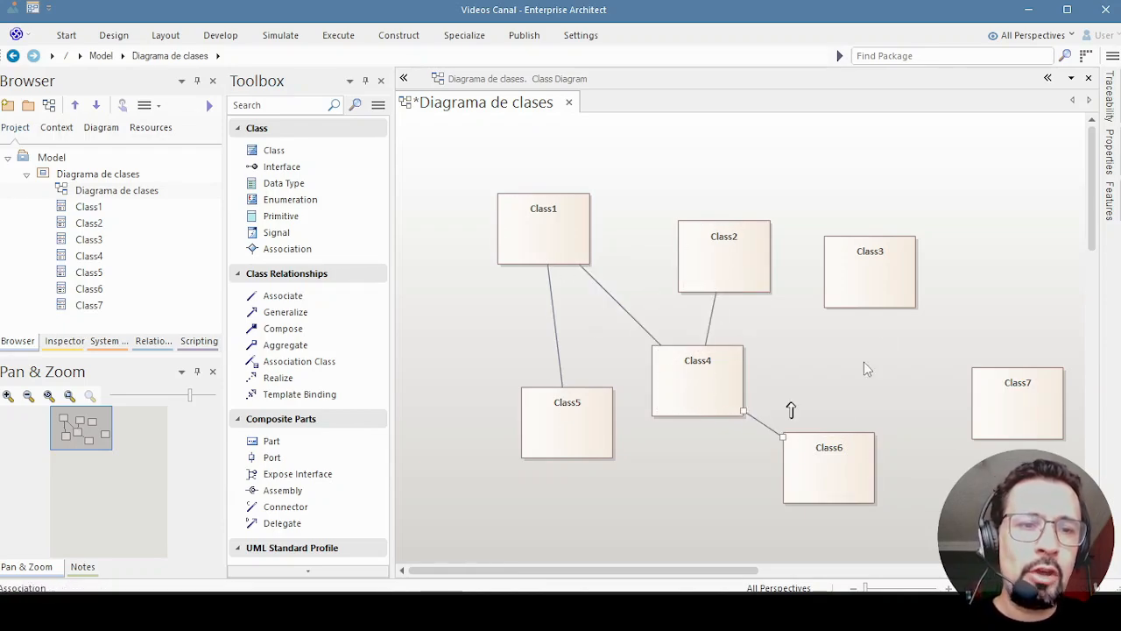
{"action": "left_click_drag", "start_coordinate": [888, 298], "coordinate": [833, 457]}
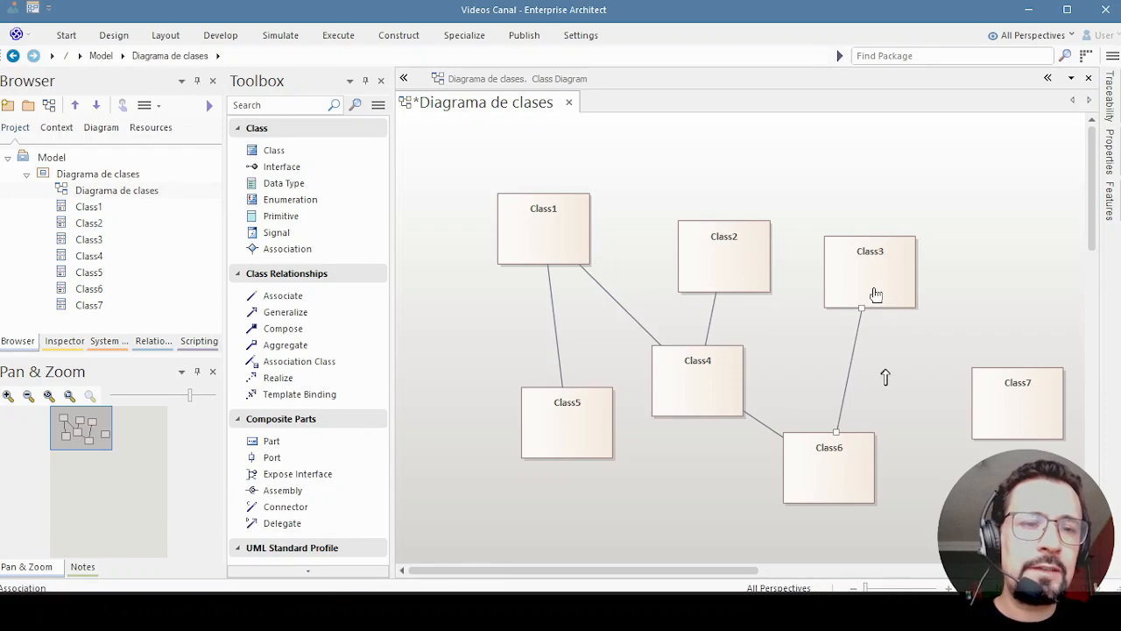
{"action": "left_click_drag", "start_coordinate": [874, 293], "coordinate": [1006, 396]}
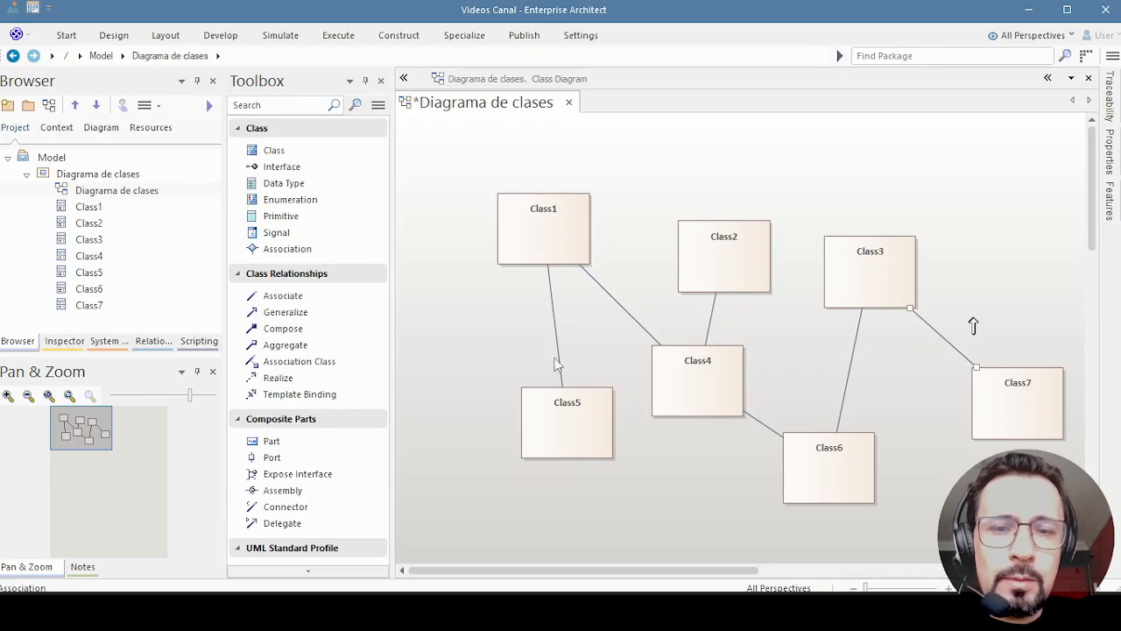
Move Class5 down and to the left, and set the Class1–Class5 connector's line style to Orthogonal - Rounded.
{"action": "left_click_drag", "start_coordinate": [567, 425], "coordinate": [477, 455]}
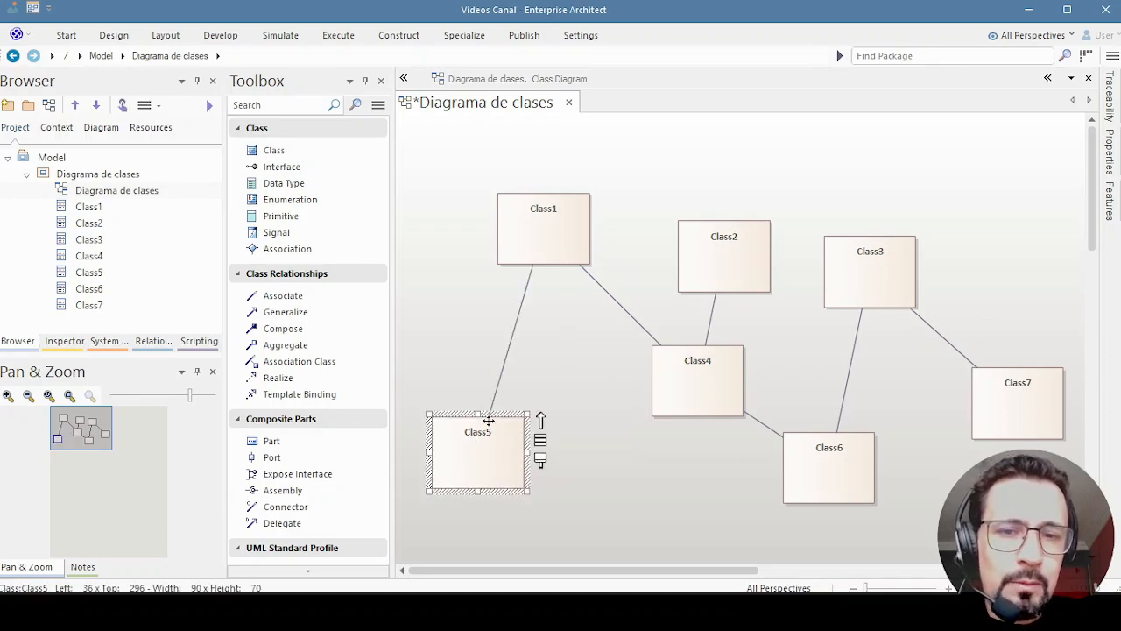
{"action": "right_click", "coordinate": [512, 344]}
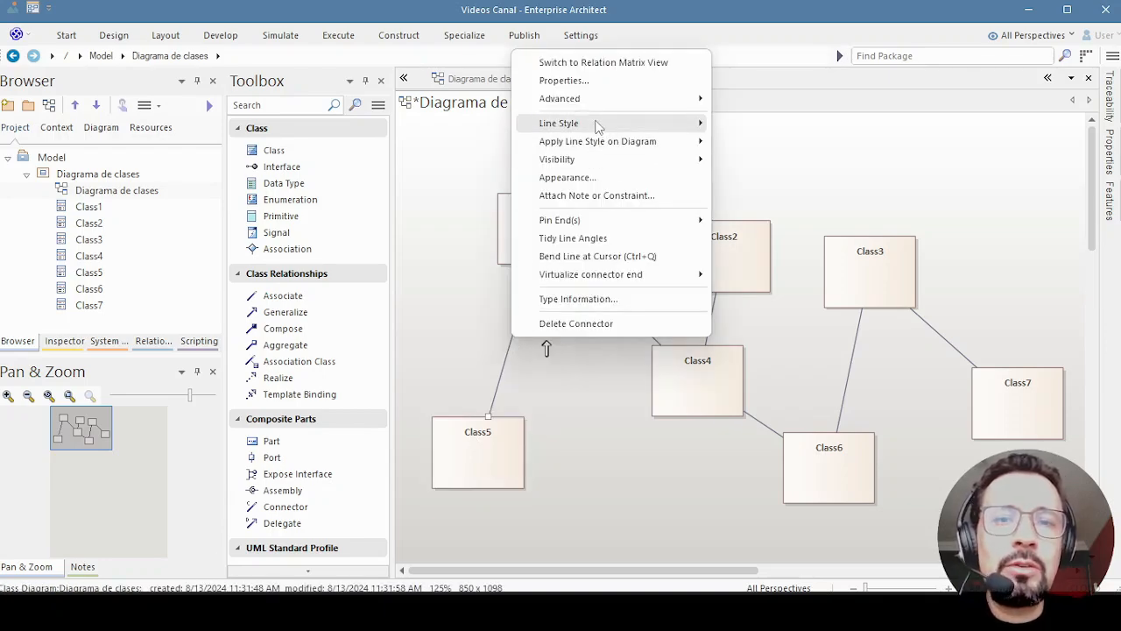
{"action": "mouse_move", "coordinate": [596, 123]}
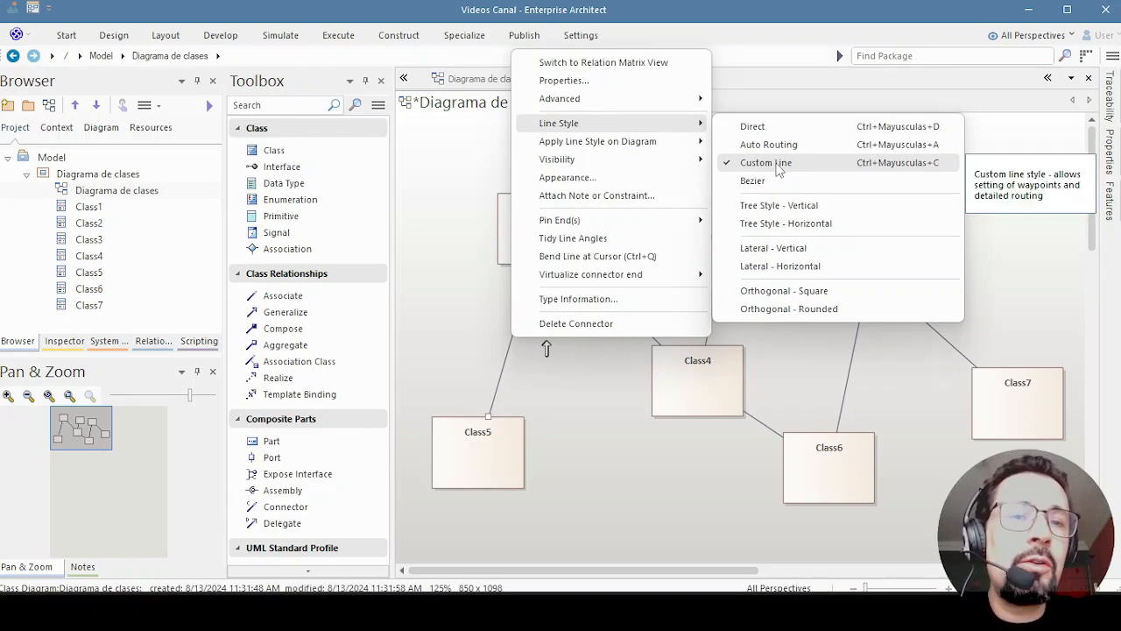
{"action": "left_click", "coordinate": [782, 314]}
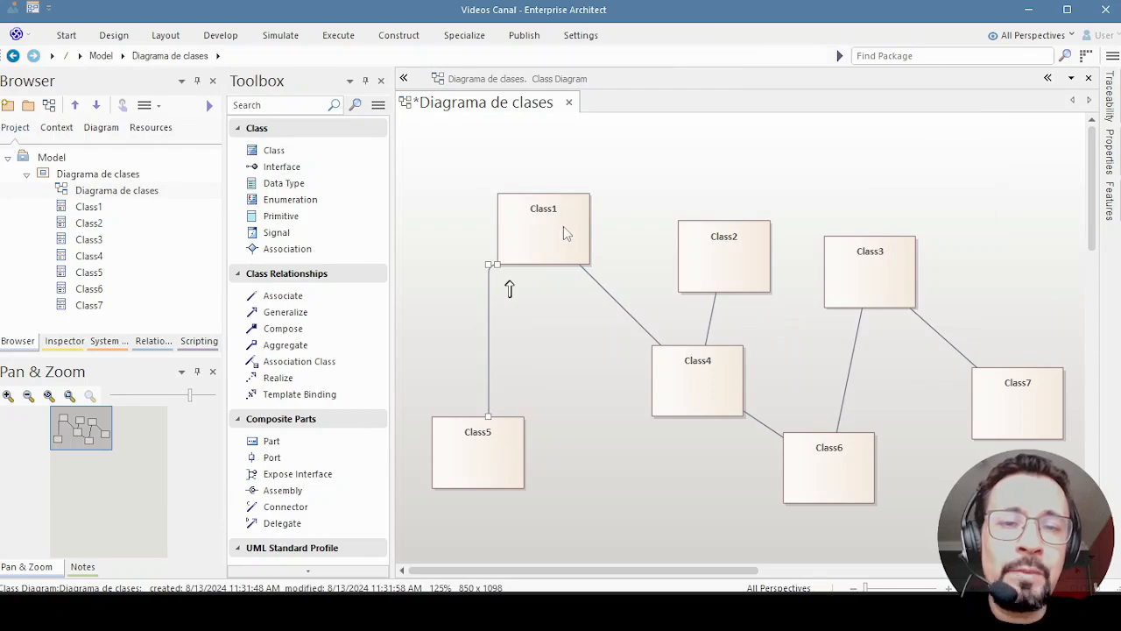
Reposition Class1 and Class5 several times to test the rounded connector, ending with Class1 higher and Class5 below it to the left.
{"action": "left_click_drag", "start_coordinate": [563, 232], "coordinate": [621, 212]}
{"action": "left_click_drag", "start_coordinate": [487, 440], "coordinate": [478, 367]}
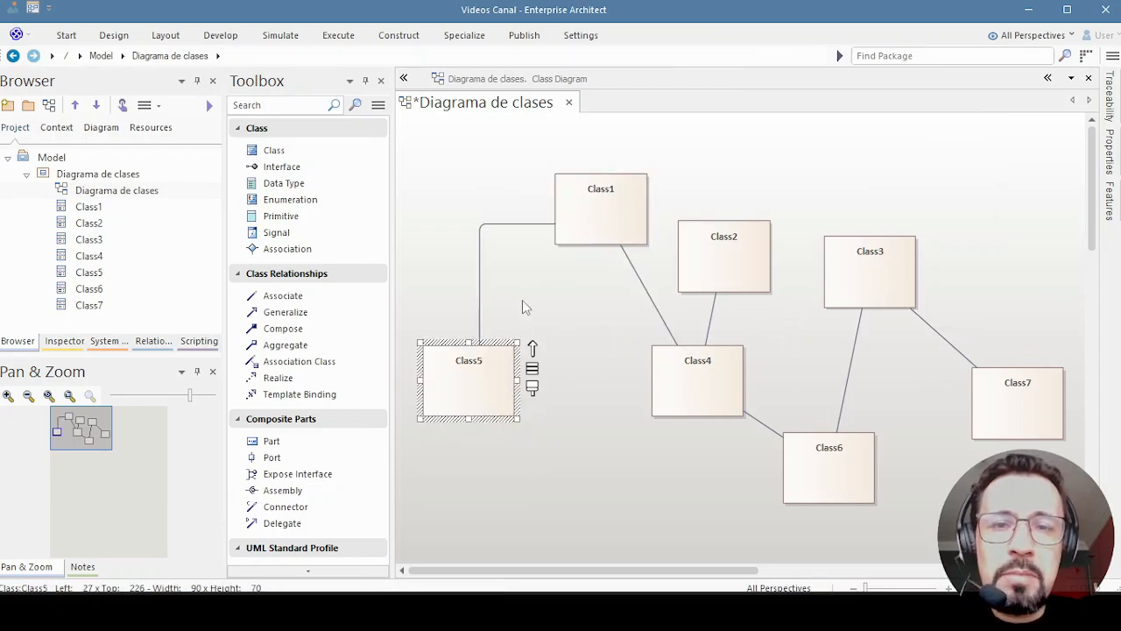
{"action": "left_click", "coordinate": [570, 213]}
{"action": "left_click_drag", "start_coordinate": [570, 213], "coordinate": [552, 211]}
{"action": "left_click_drag", "start_coordinate": [491, 361], "coordinate": [458, 323]}
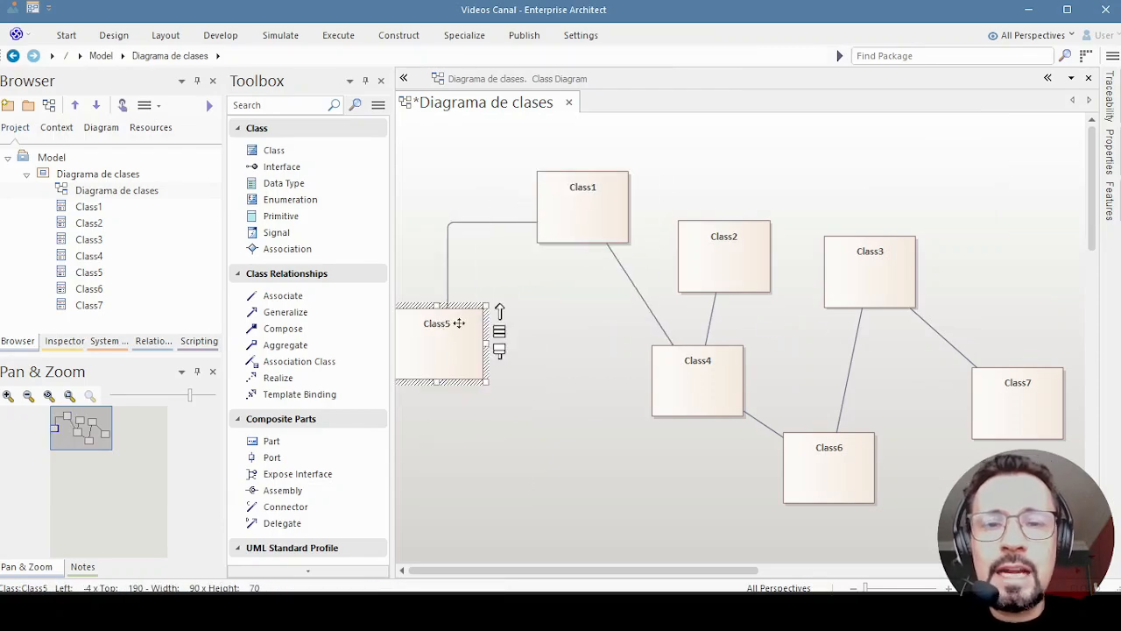
{"action": "left_click_drag", "start_coordinate": [595, 211], "coordinate": [606, 188]}
{"action": "left_click_drag", "start_coordinate": [461, 353], "coordinate": [489, 354]}
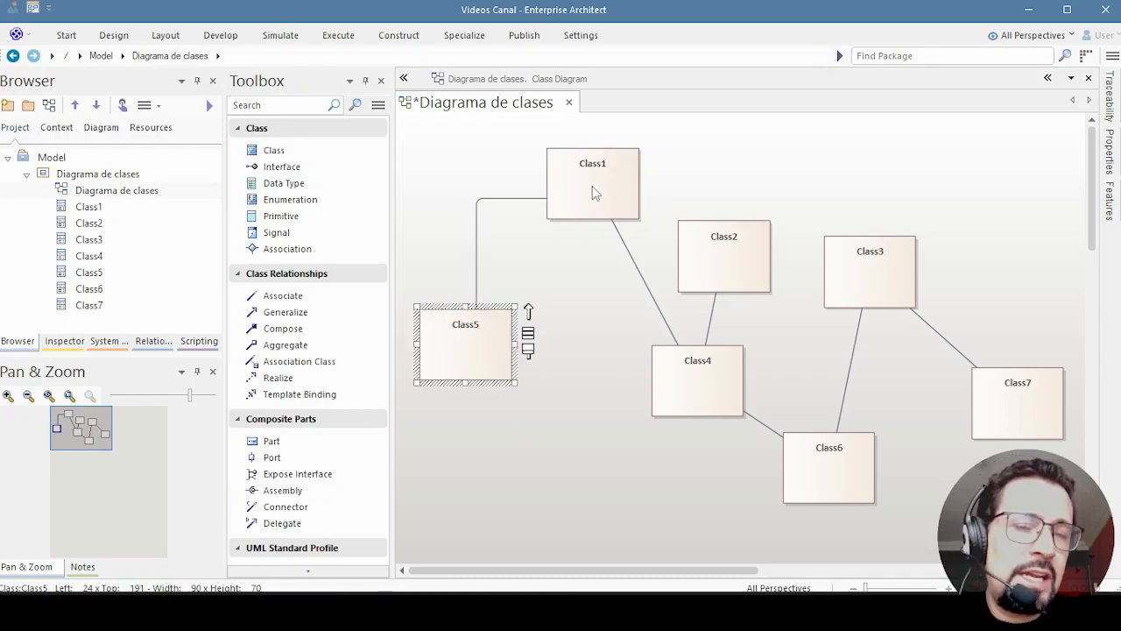
Move Class5 below Class7 and back to the left of Class4, and reroute its connector to Class1's left side and Class5's top edge.
{"action": "left_click_drag", "start_coordinate": [481, 335], "coordinate": [972, 492]}
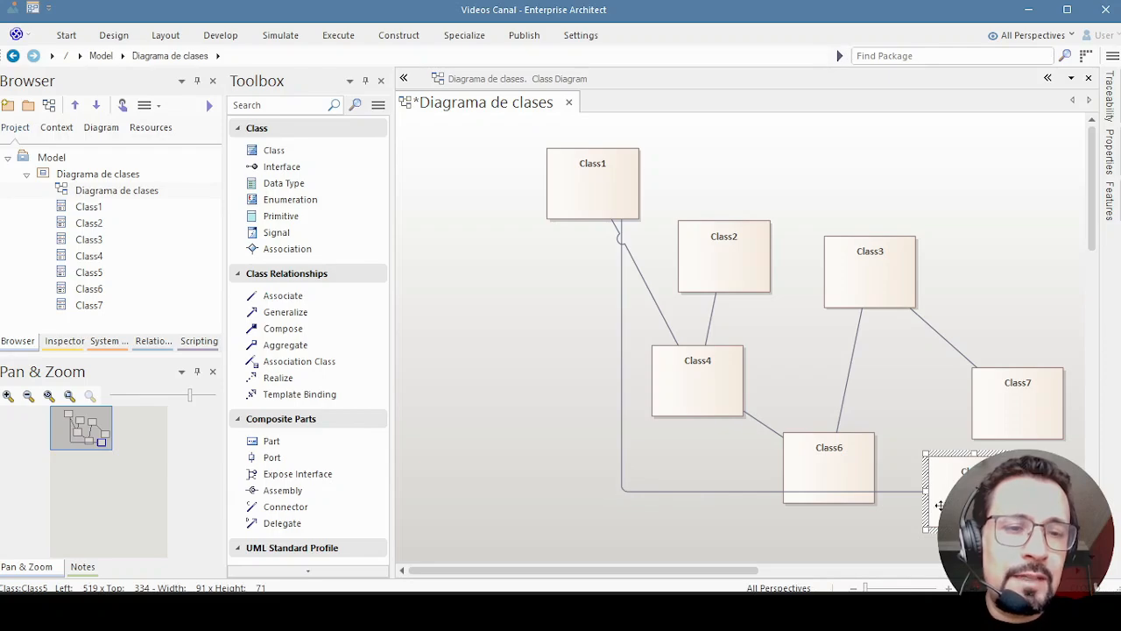
{"action": "left_click_drag", "start_coordinate": [968, 495], "coordinate": [458, 387]}
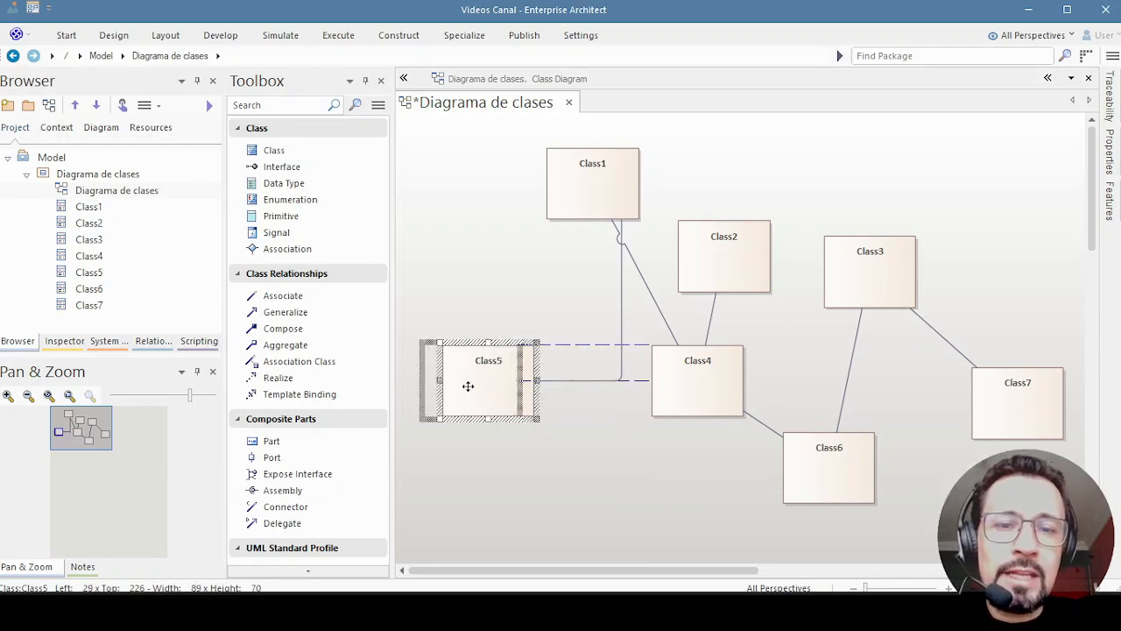
{"action": "left_click", "coordinate": [621, 302]}
{"action": "left_click_drag", "start_coordinate": [621, 302], "coordinate": [473, 243]}
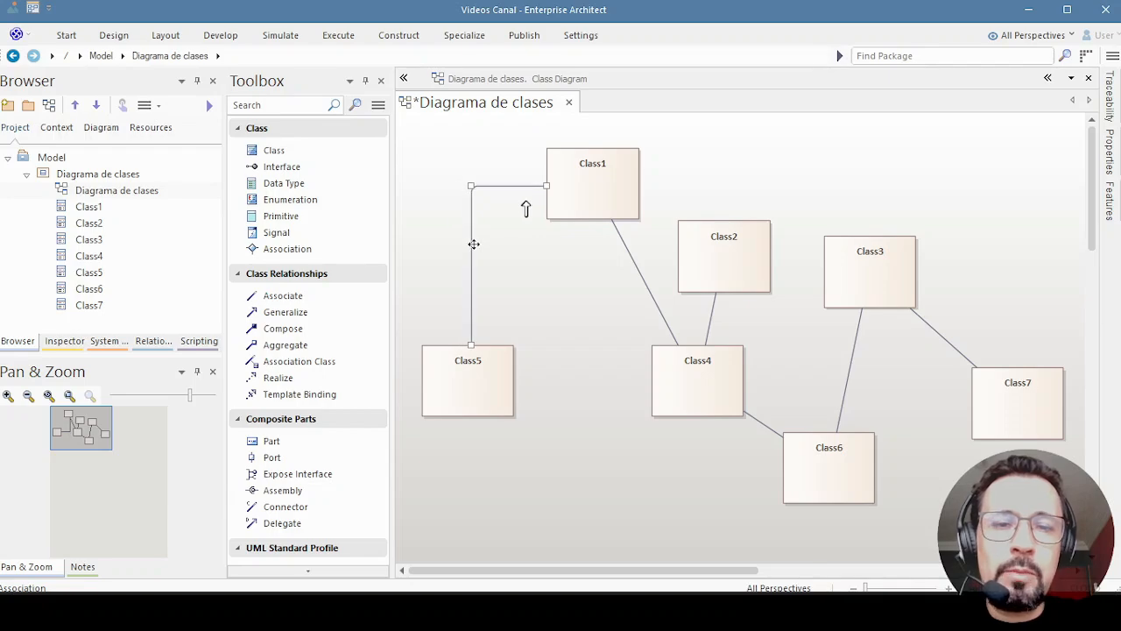
Set the line style of the connector between Class1 and Class4 to Orthogonal - Square.
{"action": "right_click", "coordinate": [643, 279]}
{"action": "mouse_move", "coordinate": [692, 354]}
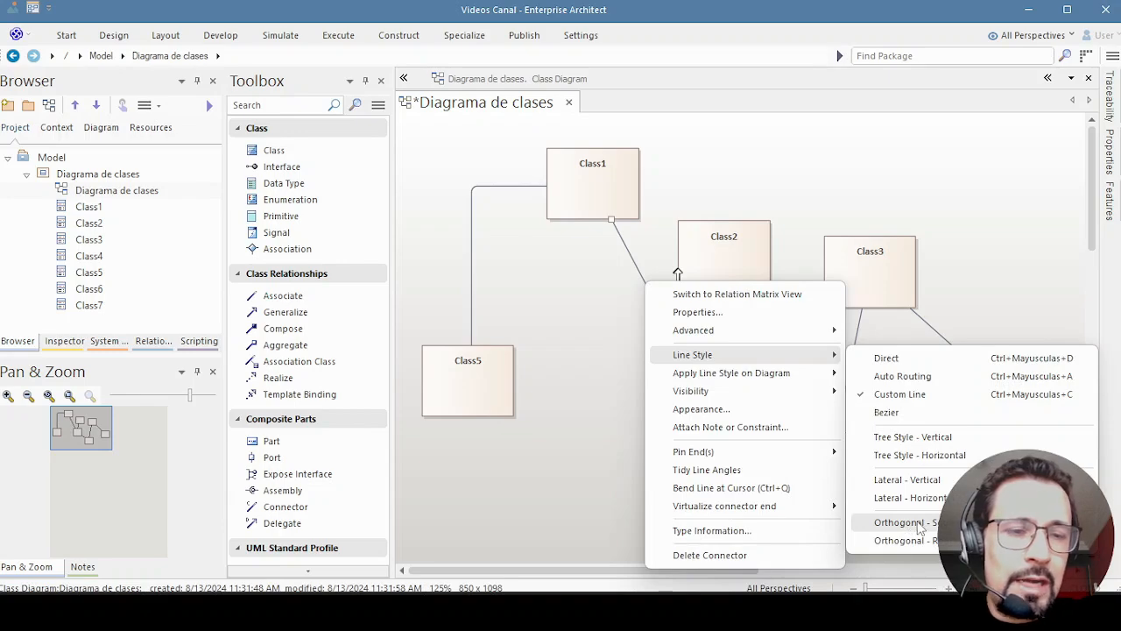
{"action": "left_click", "coordinate": [911, 523]}
Test the square connector by moving Class4 down, over to above Class7, and back to between Class2 and Class6.
{"action": "left_click", "coordinate": [701, 389]}
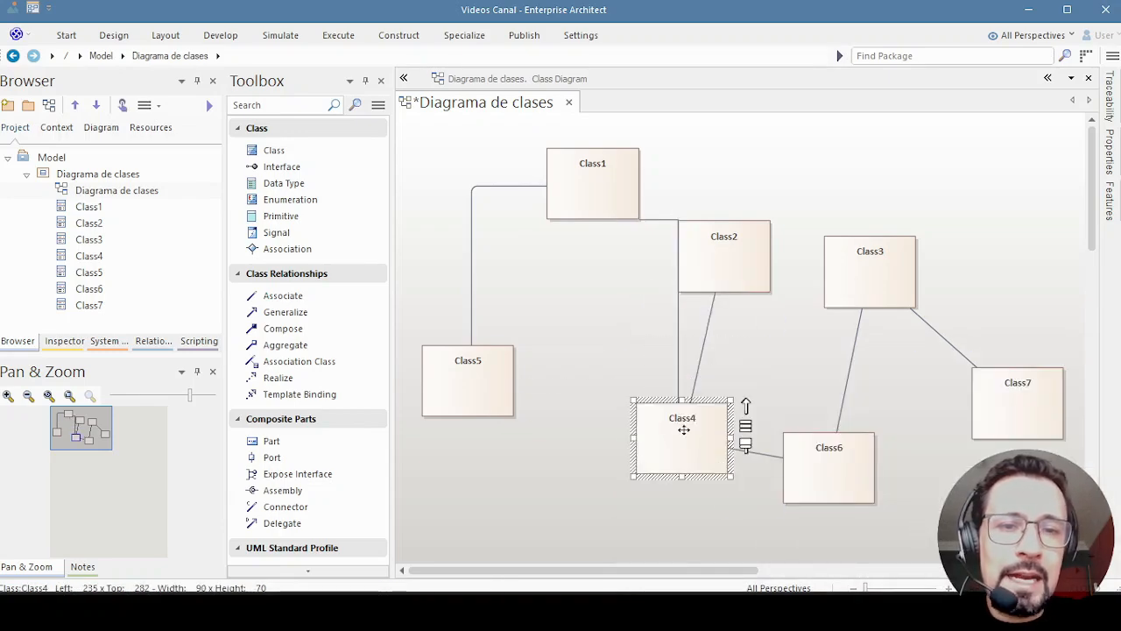
{"action": "left_click_drag", "start_coordinate": [677, 417], "coordinate": [1014, 275]}
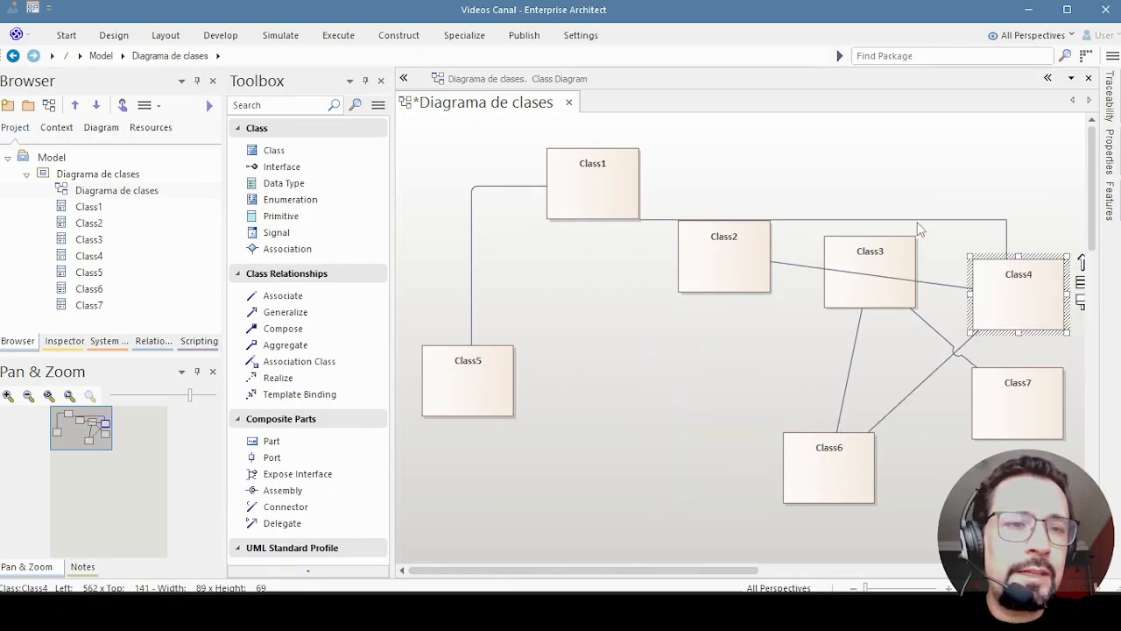
{"action": "left_click", "coordinate": [846, 219]}
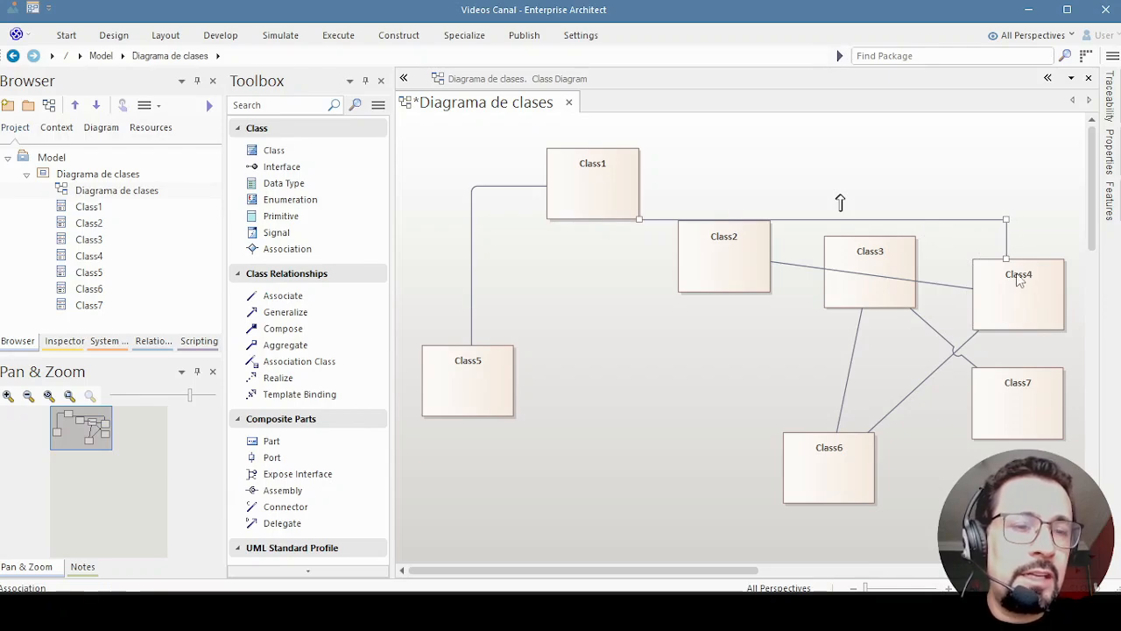
{"action": "left_click_drag", "start_coordinate": [1018, 280], "coordinate": [759, 351]}
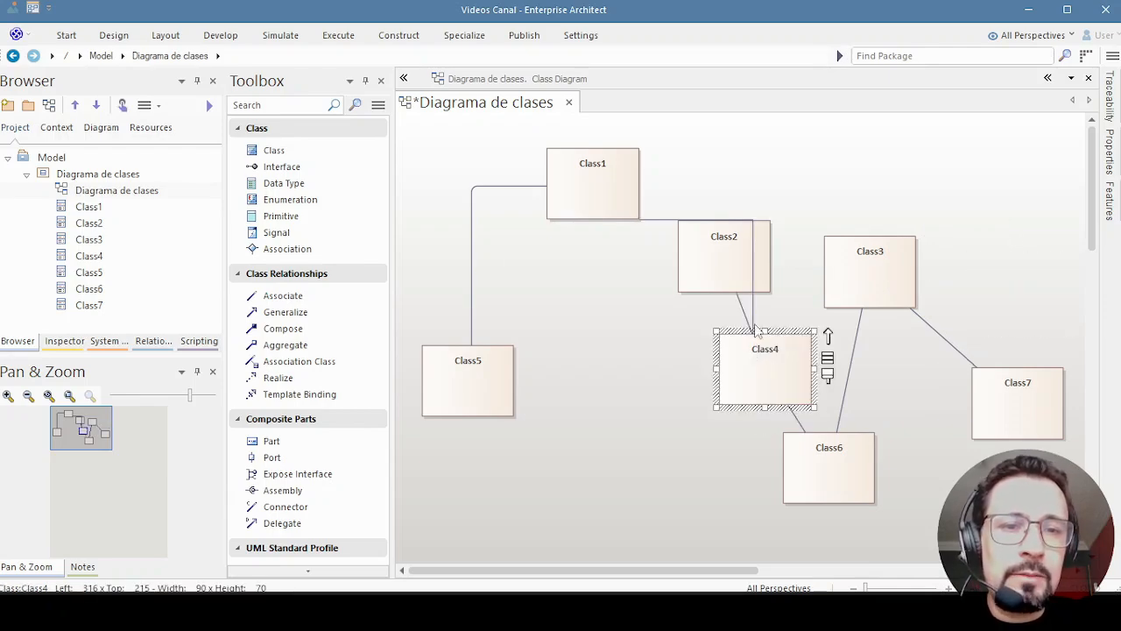
Reroute the Class1–Class4 connector to leave Class1's bottom edge clear of Class2, and move Class4 left, level with Class5.
{"action": "left_click", "coordinate": [753, 254]}
{"action": "left_click_drag", "start_coordinate": [747, 251], "coordinate": [657, 322]}
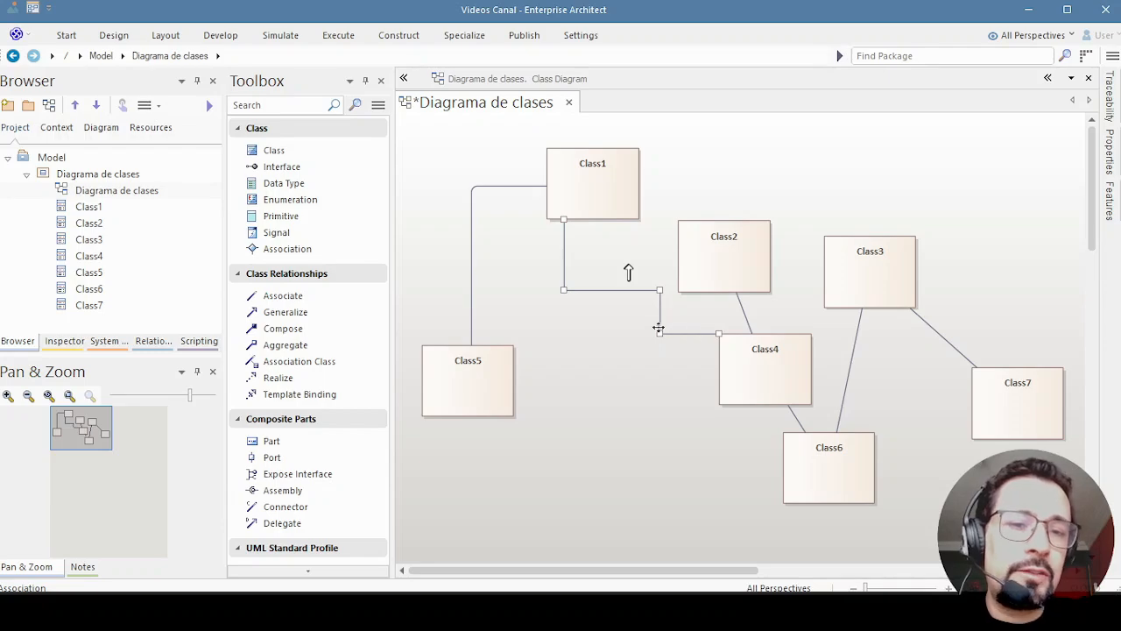
{"action": "left_click_drag", "start_coordinate": [746, 355], "coordinate": [656, 370]}
Move Class2 up and to the right, and bend its connector to Class4 with a waypoint directly below Class2.
{"action": "left_click_drag", "start_coordinate": [736, 285], "coordinate": [788, 221]}
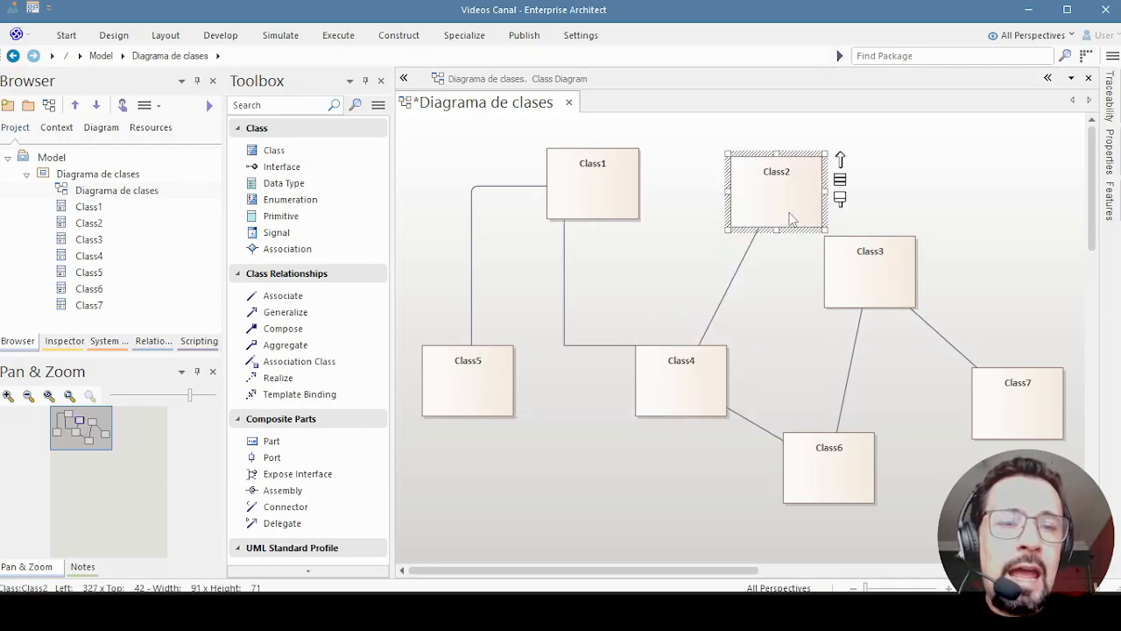
{"action": "left_click", "coordinate": [732, 270]}
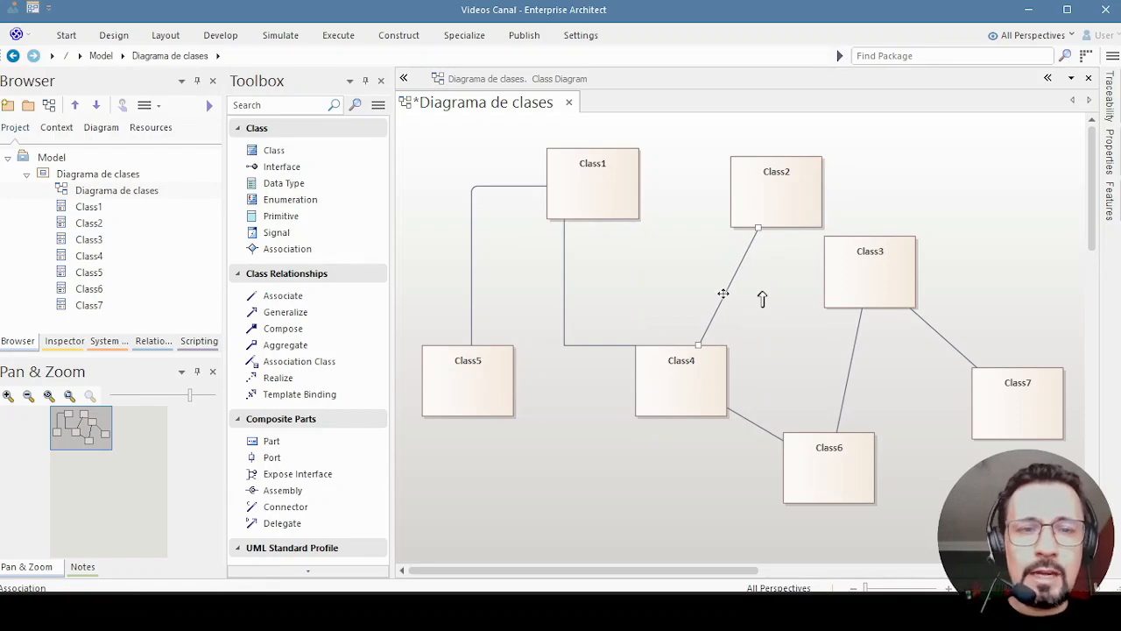
{"action": "left_click_drag", "start_coordinate": [723, 294], "coordinate": [776, 308]}
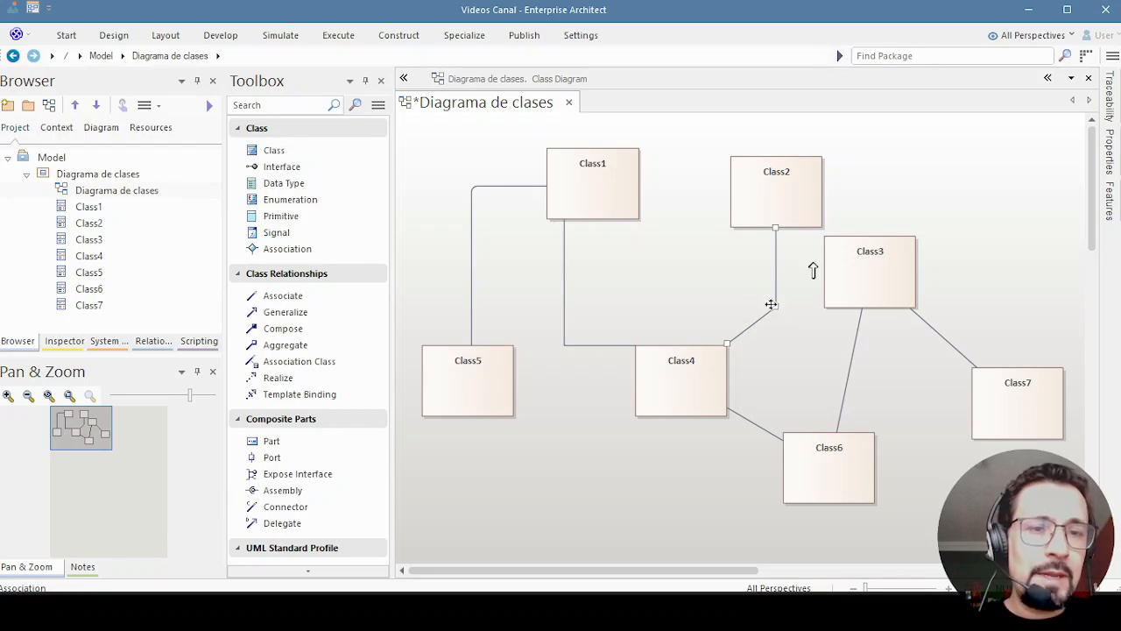
{"action": "left_click_drag", "start_coordinate": [770, 303], "coordinate": [776, 328]}
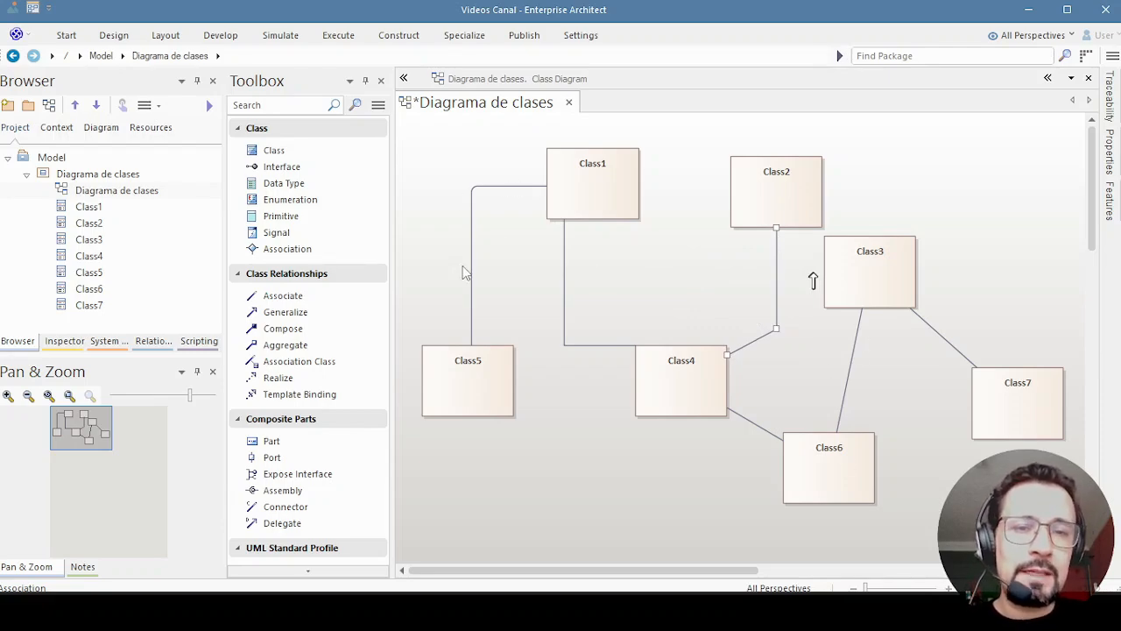
{"action": "left_click", "coordinate": [616, 467]}
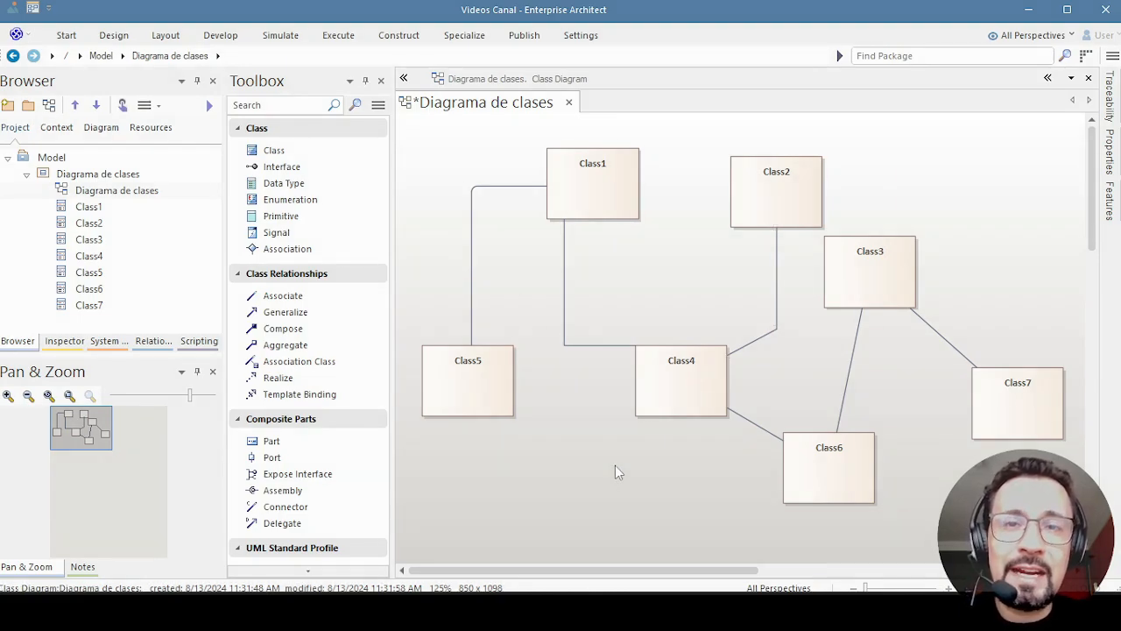
Save the class diagram and add a view named Diagrama de Mapa Mental under Model, with Create Diagram as its initial content.
{"action": "key", "text": "ctrl+s"}
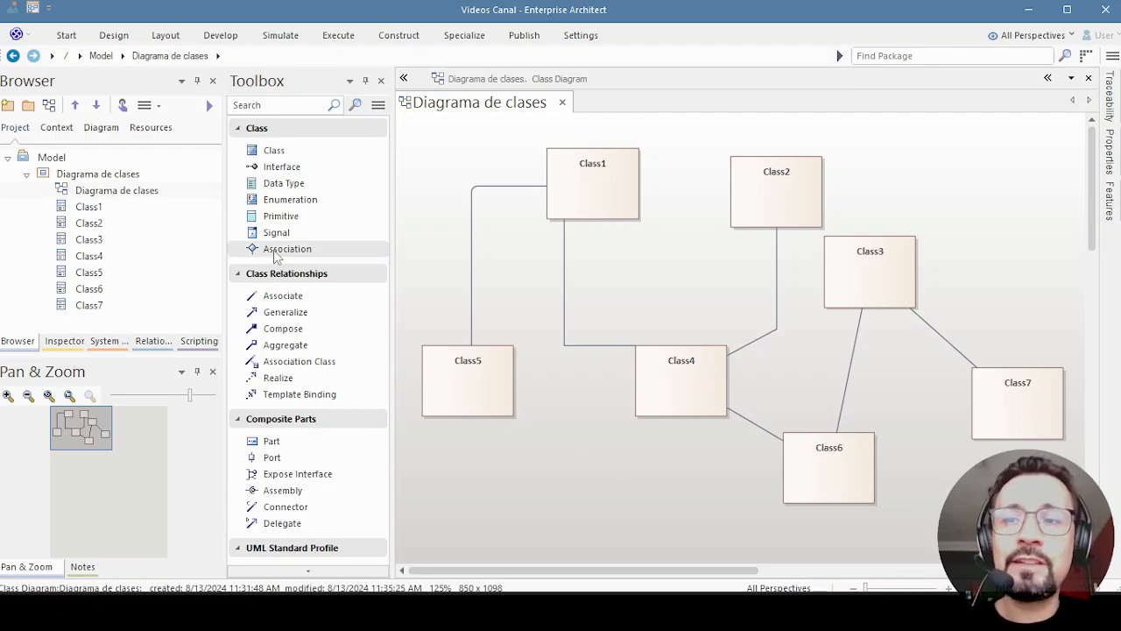
{"action": "right_click", "coordinate": [53, 157]}
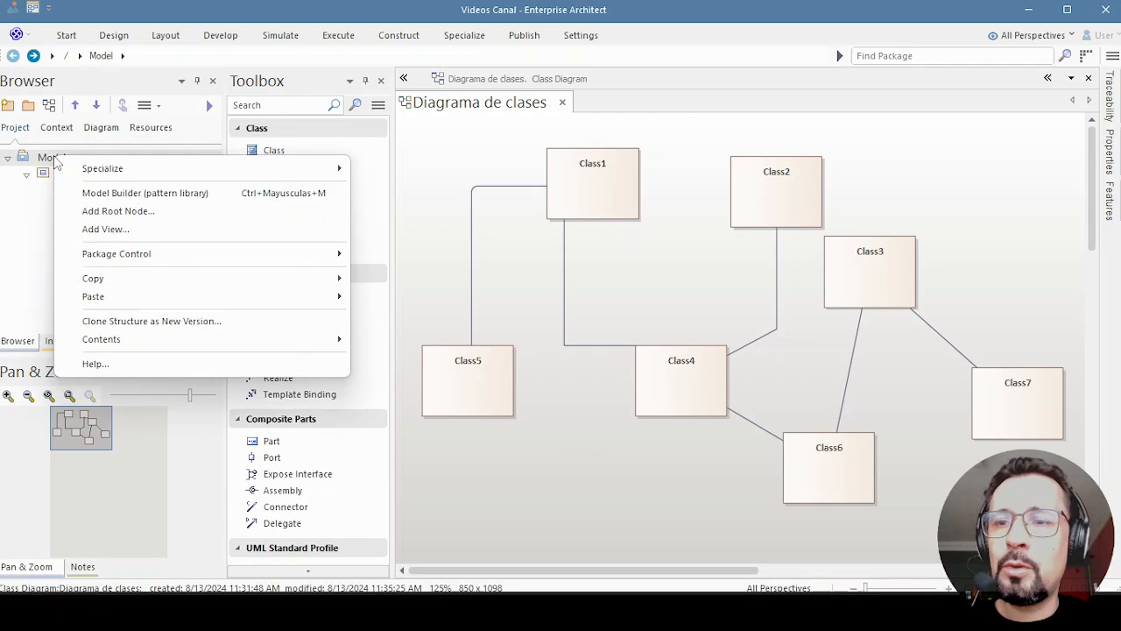
{"action": "left_click", "coordinate": [112, 229]}
{"action": "type", "text": "Diagrama de Mapa Mental"}
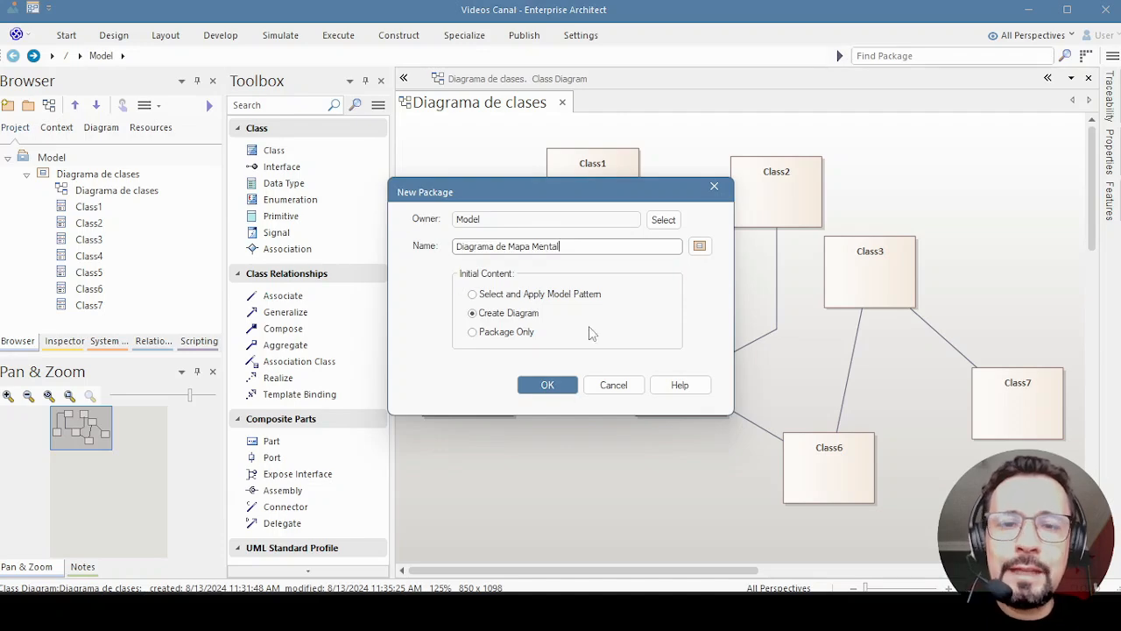
{"action": "left_click", "coordinate": [548, 385]}
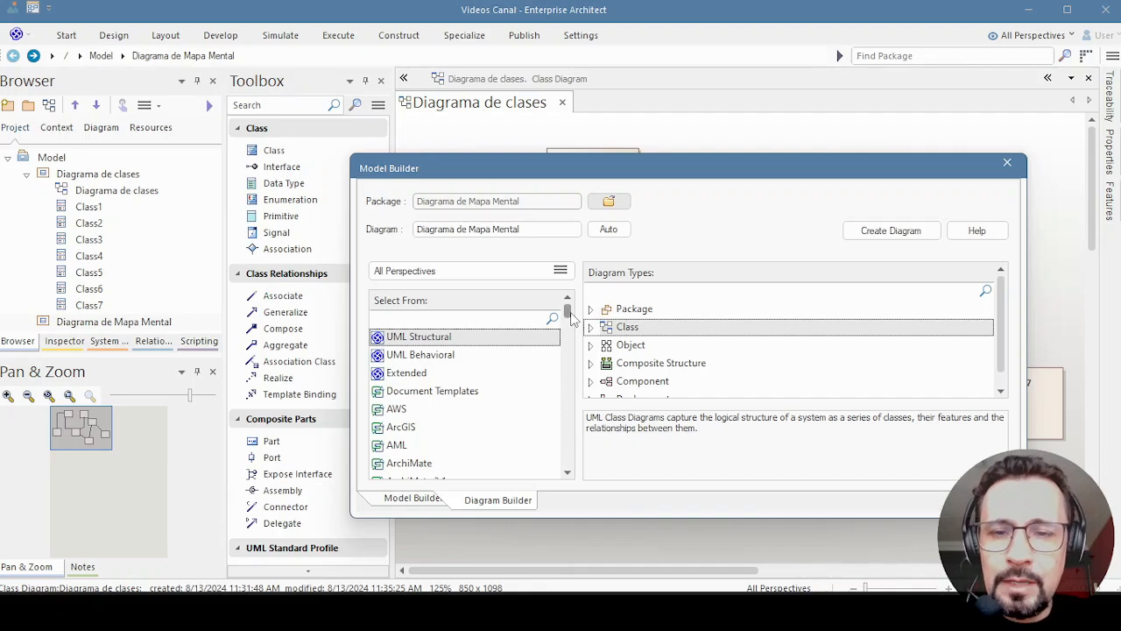
Create the view's diagram as a MindMapping diagram from the Mind Mapping set, and collapse the Diagrama de clases package in the project tree.
{"action": "left_click_drag", "start_coordinate": [567, 313], "coordinate": [546, 318]}
{"action": "left_click", "coordinate": [460, 320]}
{"action": "type", "text": "mind"}
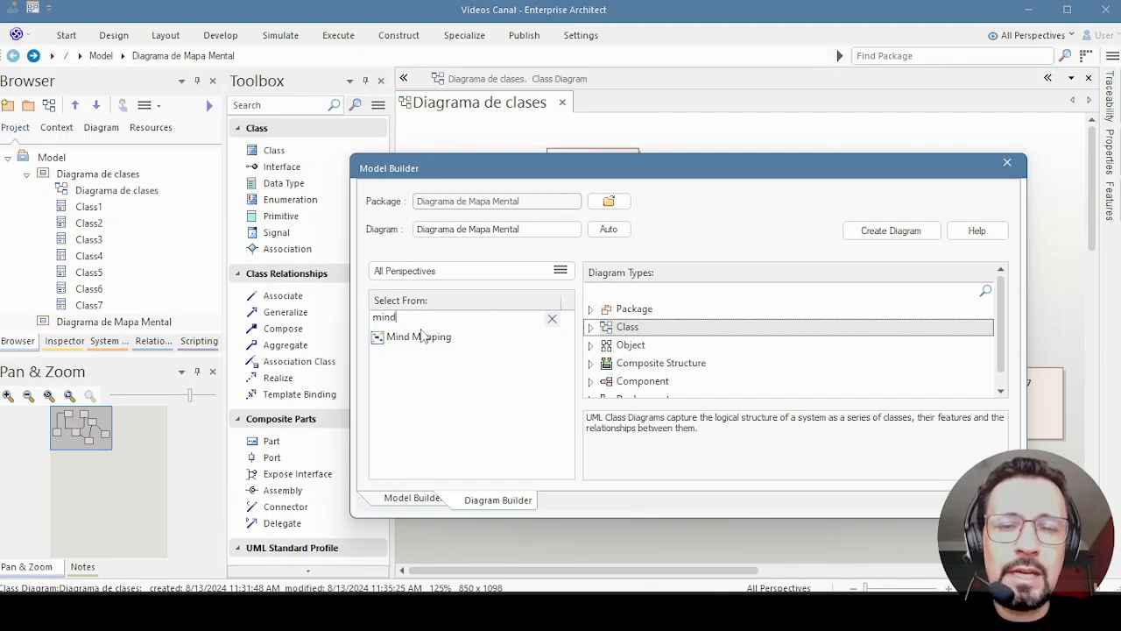
{"action": "left_click", "coordinate": [415, 340]}
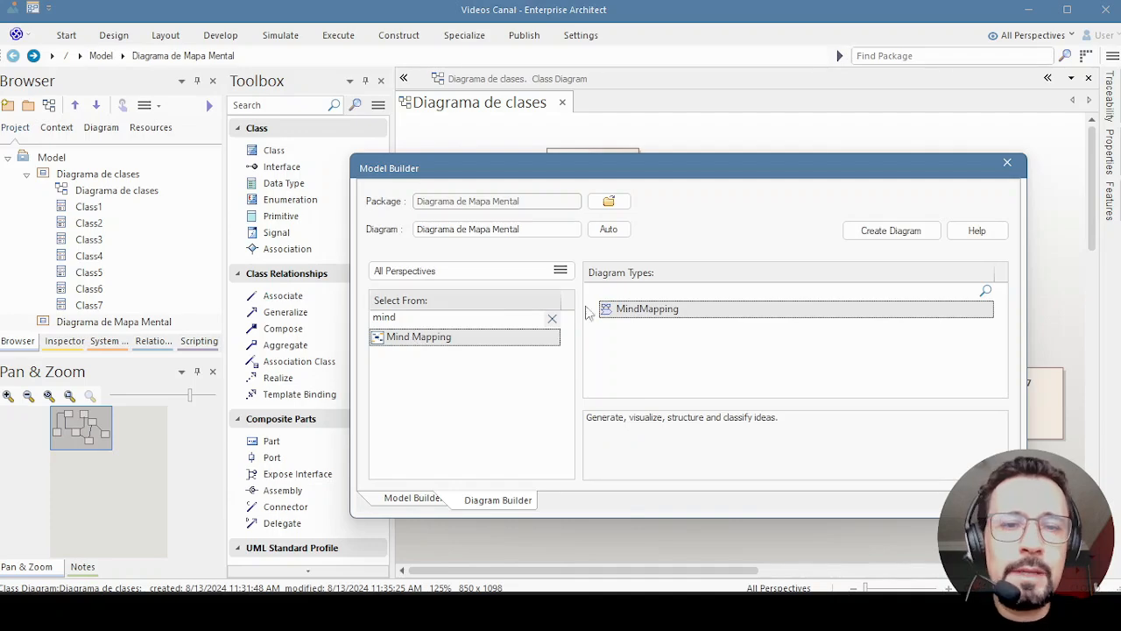
{"action": "left_click", "coordinate": [650, 313]}
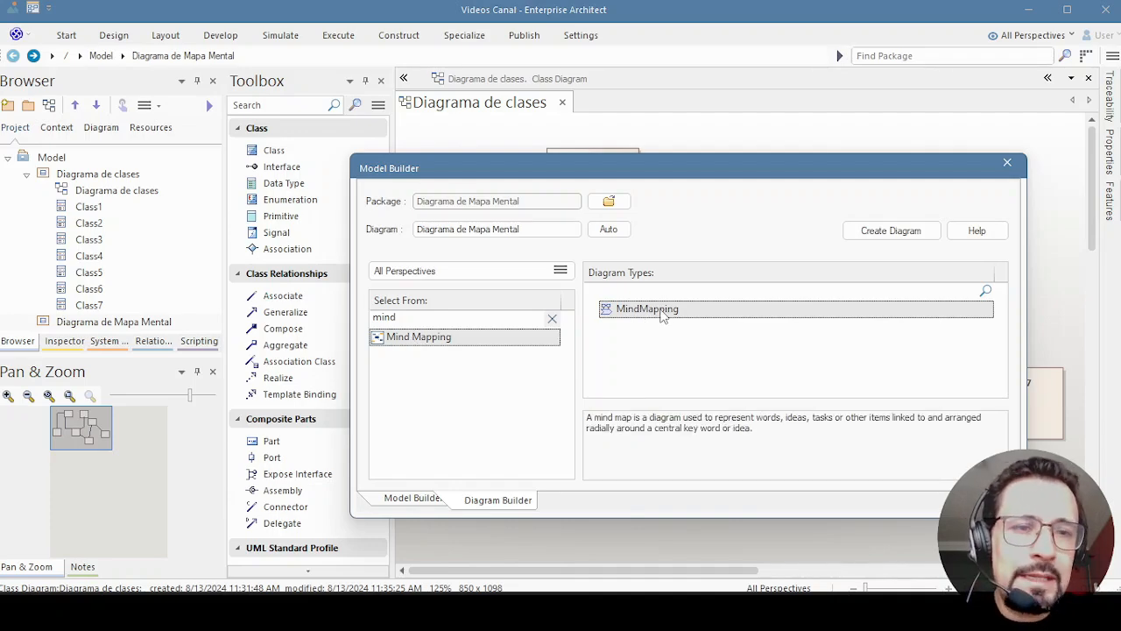
{"action": "left_click", "coordinate": [871, 238]}
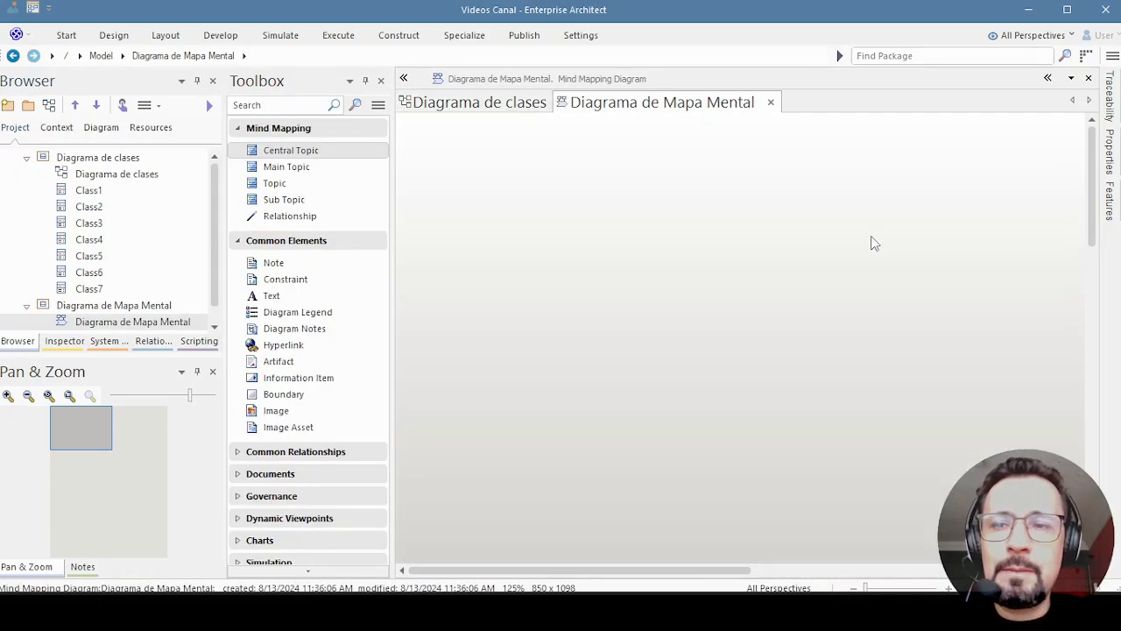
{"action": "left_click", "coordinate": [28, 159]}
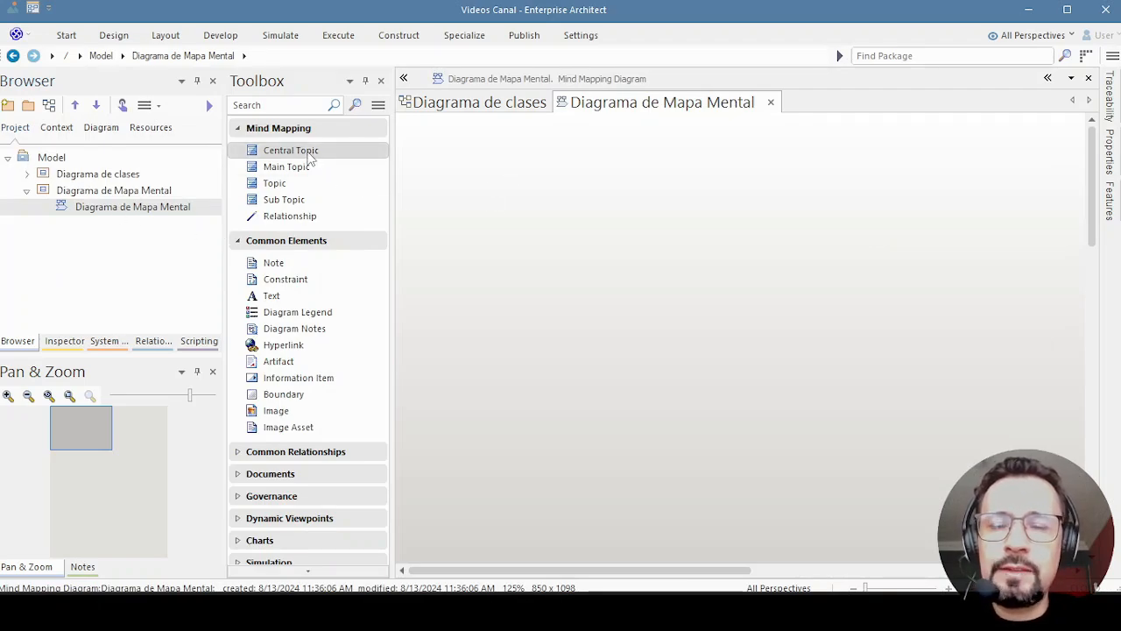
Place a Central Topic in the diagram and three Main Topics stacked vertically to its right.
{"action": "left_click", "coordinate": [311, 155]}
{"action": "left_click", "coordinate": [524, 296]}
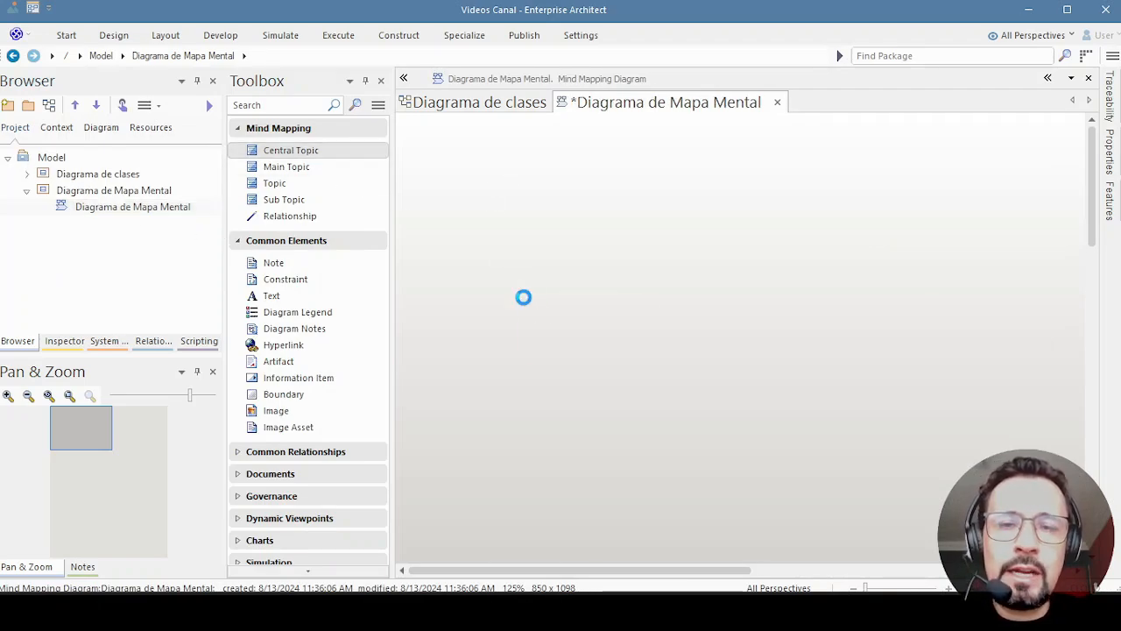
{"action": "left_click", "coordinate": [303, 166]}
{"action": "left_click", "coordinate": [687, 216]}
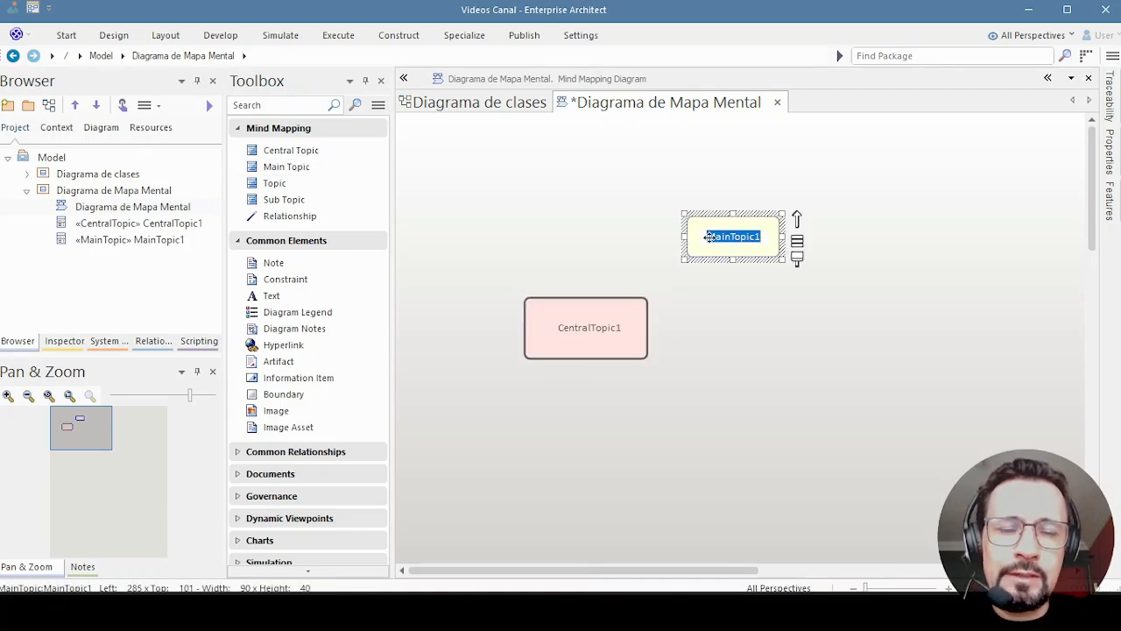
{"action": "left_click", "coordinate": [317, 169]}
{"action": "left_click", "coordinate": [699, 295]}
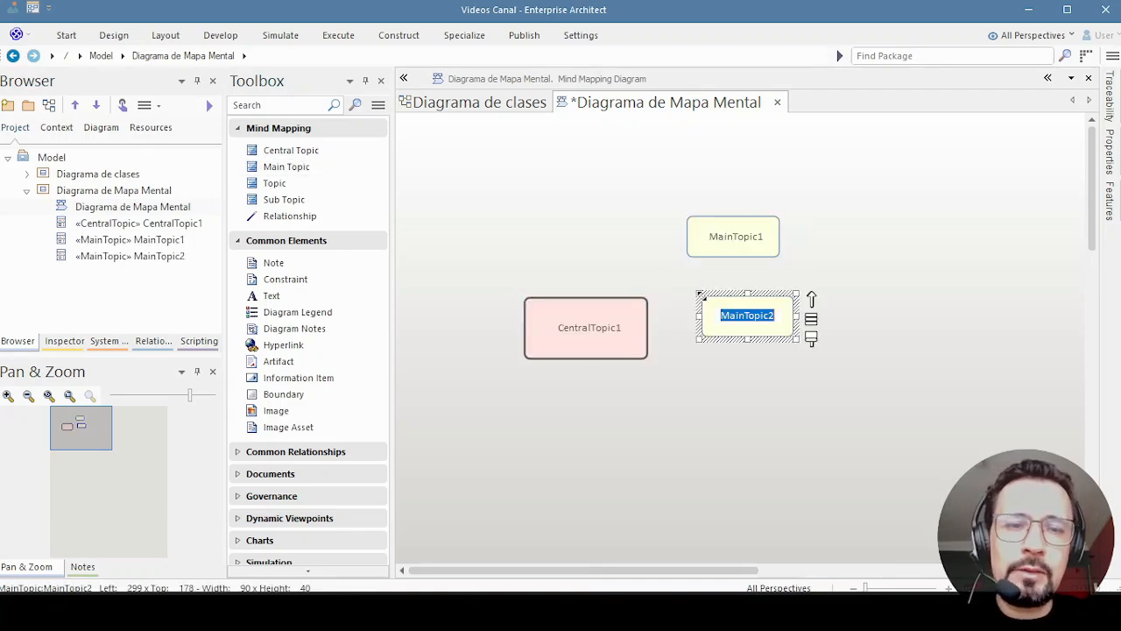
{"action": "left_click", "coordinate": [692, 370]}
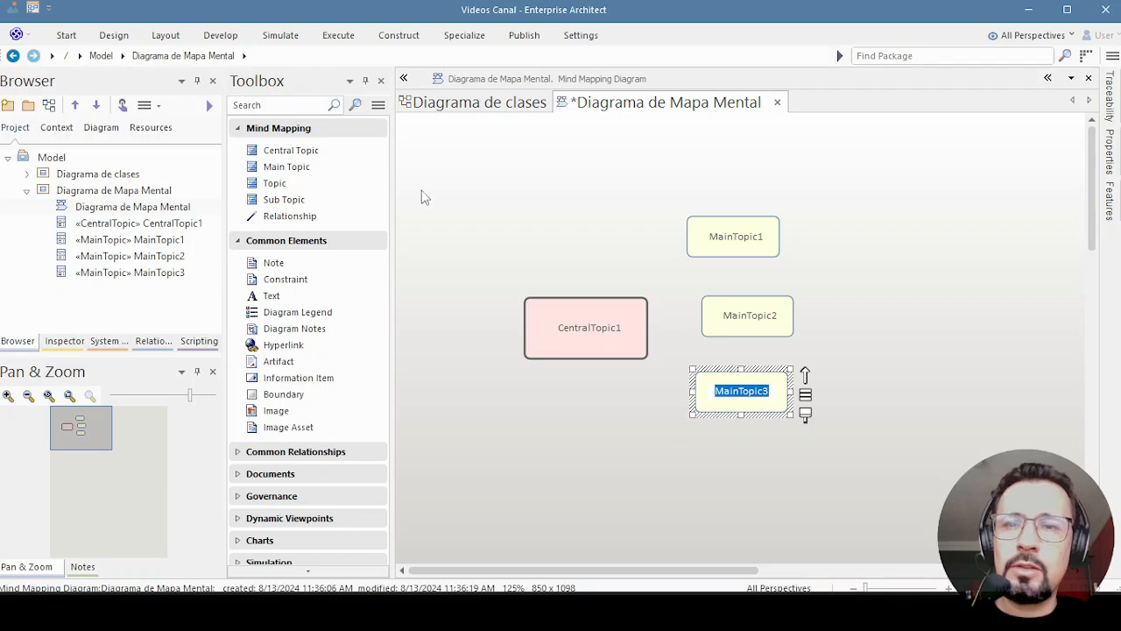
Add five Topic elements in a vertical column to the right of the Main Topics.
{"action": "left_click", "coordinate": [302, 187]}
{"action": "left_click", "coordinate": [832, 156]}
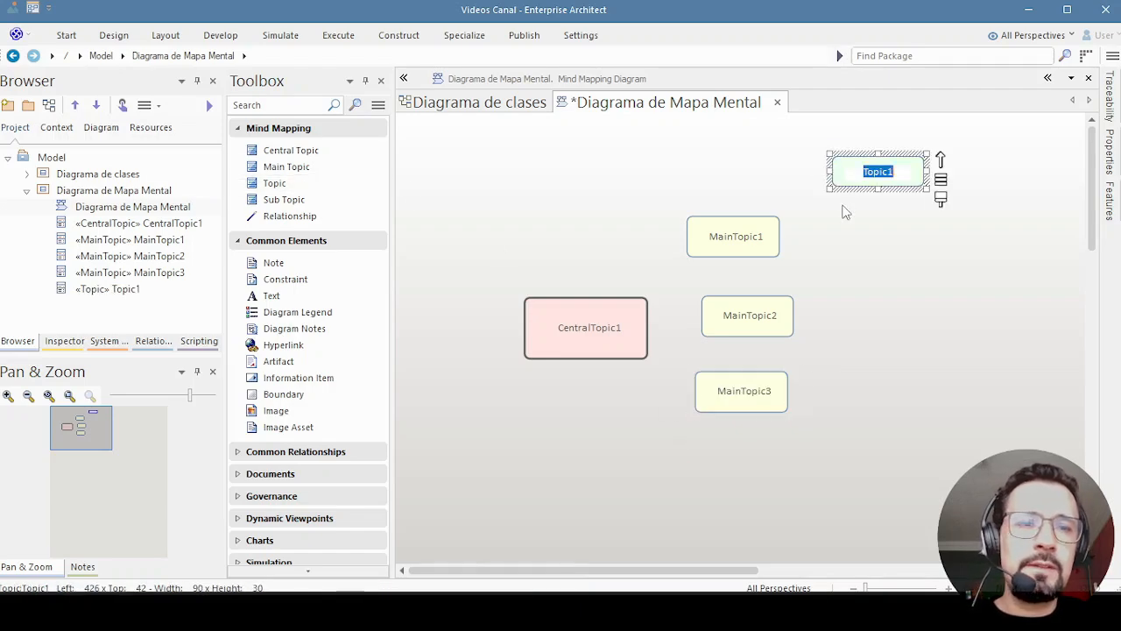
{"action": "left_click", "coordinate": [839, 204]}
{"action": "left_click", "coordinate": [847, 248]}
{"action": "left_click", "coordinate": [845, 298]}
{"action": "left_click", "coordinate": [852, 362]}
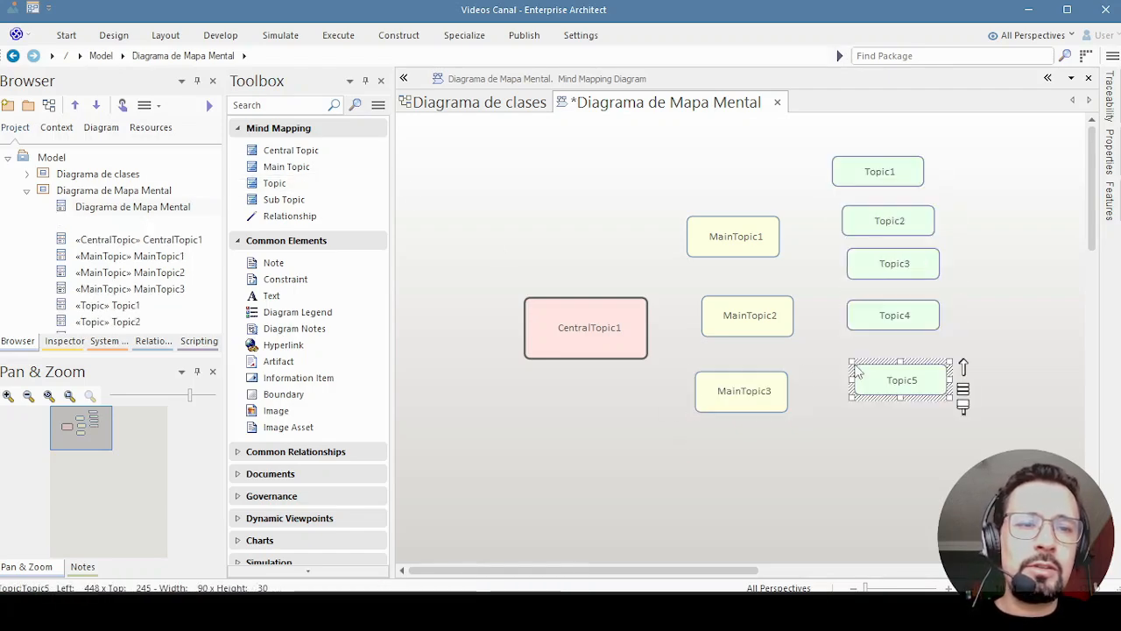
Add six Sub Topic elements in a vertical column to the right of the Topics.
{"action": "left_click", "coordinate": [282, 203]}
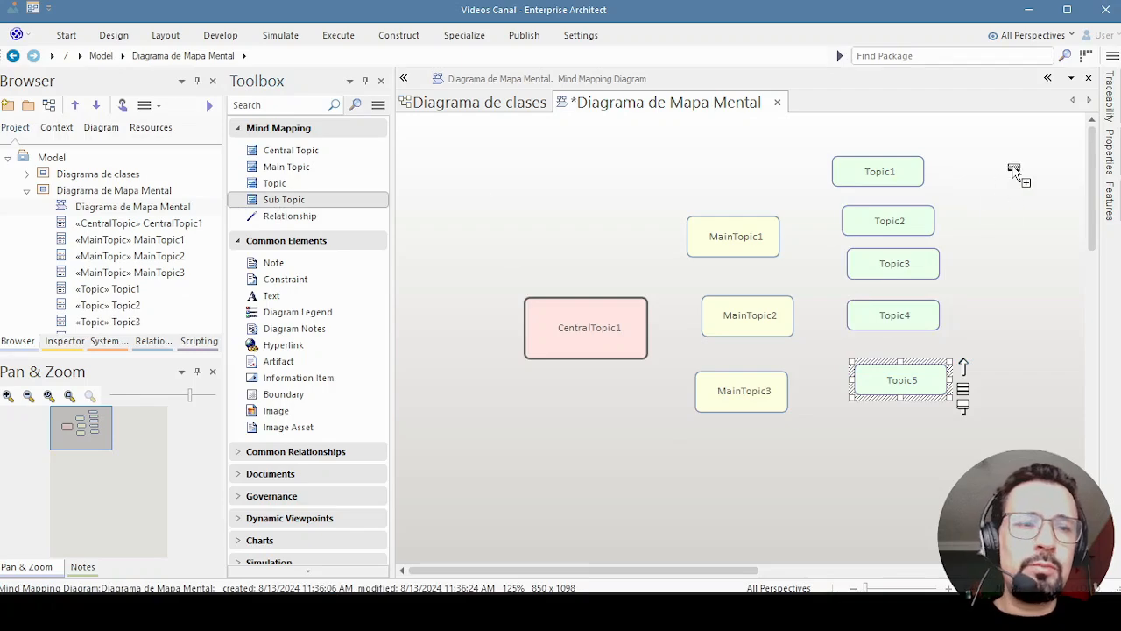
{"action": "left_click", "coordinate": [987, 146]}
{"action": "left_click", "coordinate": [985, 196]}
{"action": "left_click", "coordinate": [983, 244]}
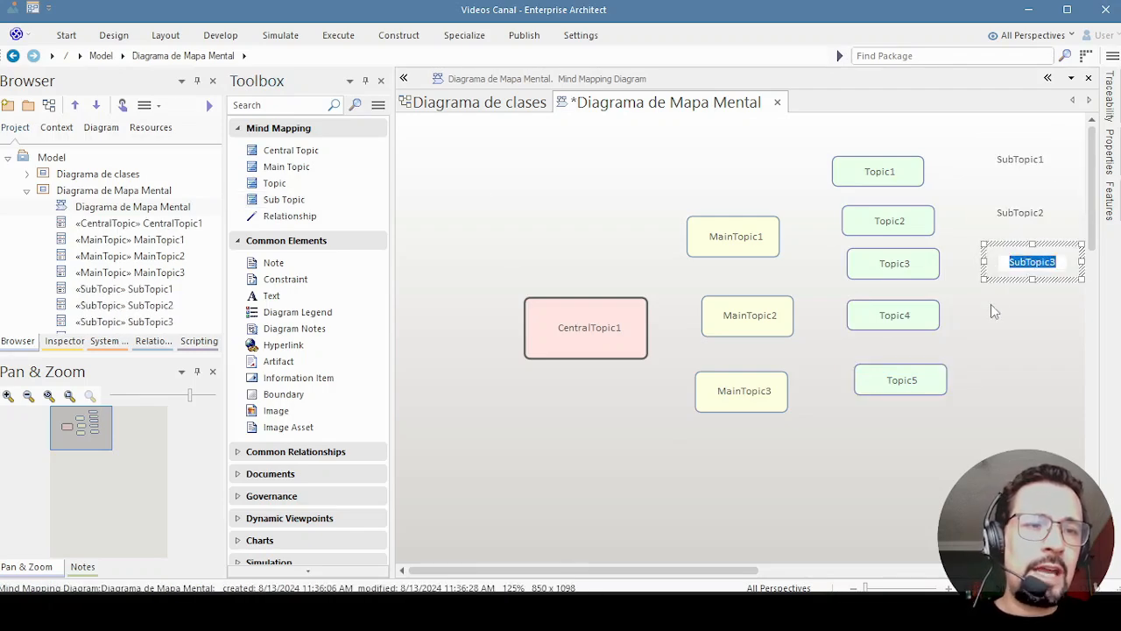
{"action": "left_click", "coordinate": [985, 311]}
{"action": "left_click", "coordinate": [987, 359]}
{"action": "left_click", "coordinate": [990, 426]}
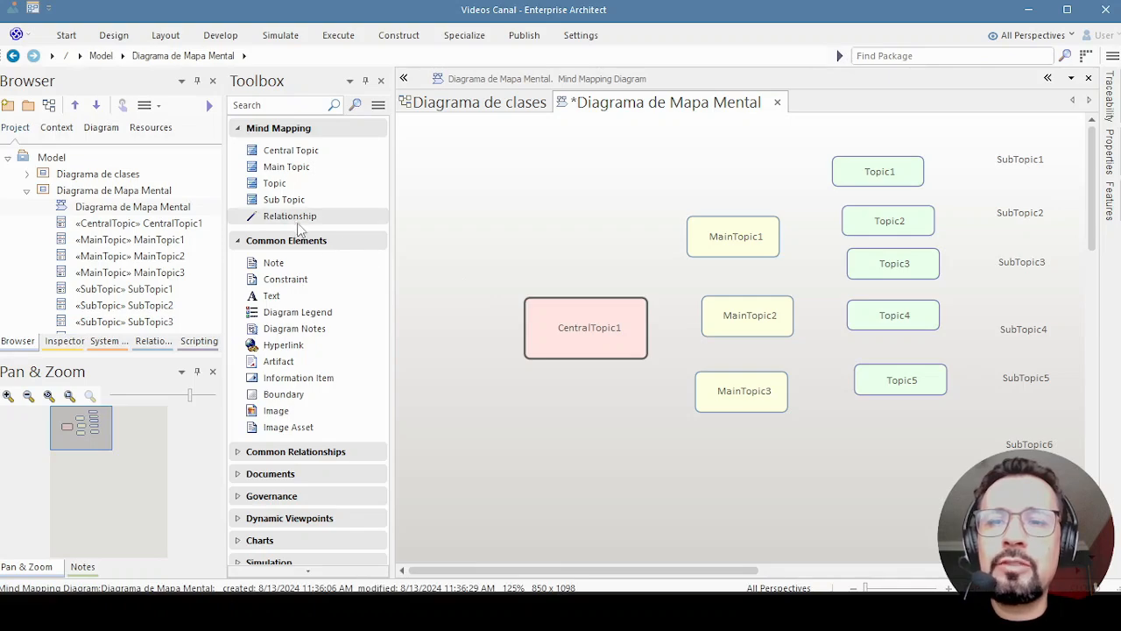
Connect CentralTopic1 to MainTopic1, MainTopic2 and MainTopic3 with Relationship connectors.
{"action": "left_click", "coordinate": [279, 219]}
{"action": "left_click_drag", "start_coordinate": [601, 326], "coordinate": [738, 239]}
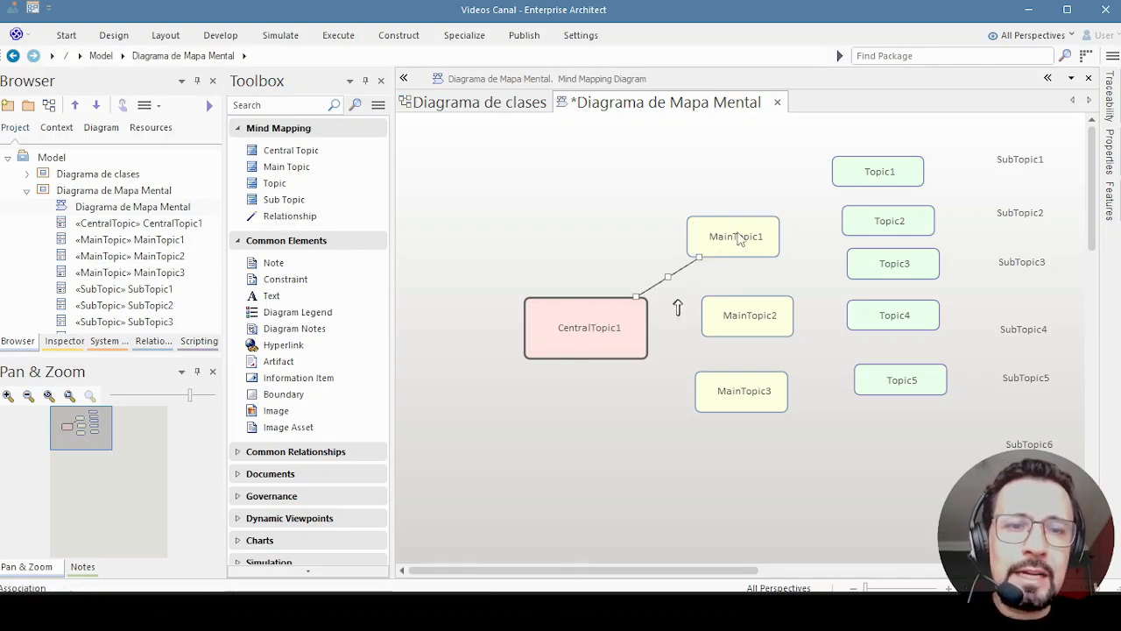
{"action": "key", "text": "F3"}
{"action": "left_click_drag", "start_coordinate": [613, 329], "coordinate": [727, 314]}
{"action": "key", "text": "F3"}
{"action": "left_click_drag", "start_coordinate": [595, 325], "coordinate": [740, 389]}
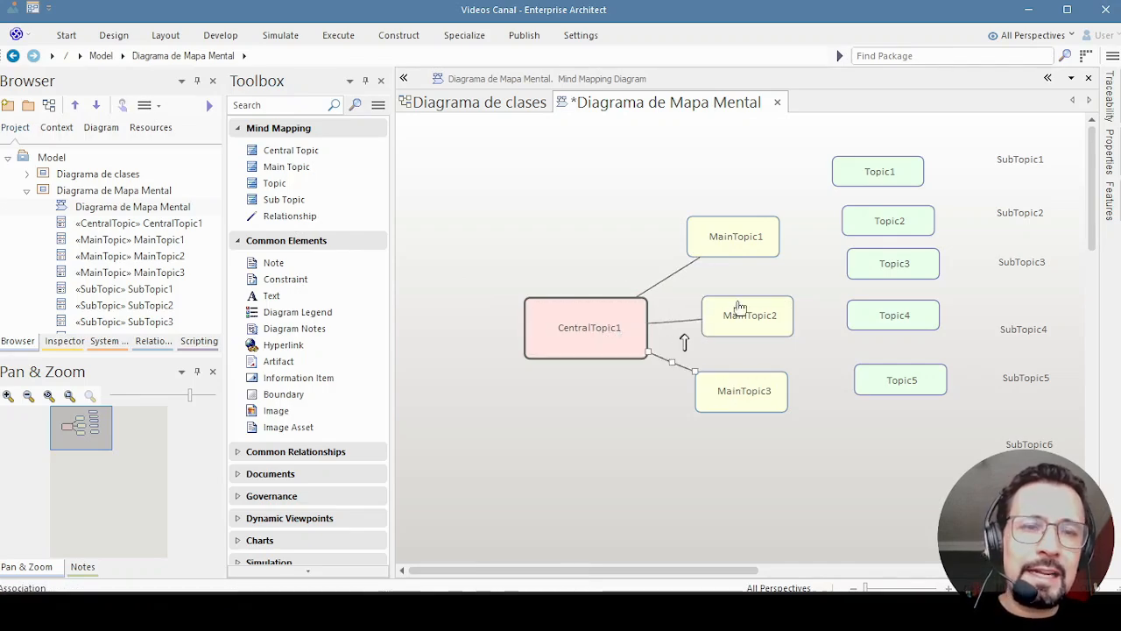
Connect MainTopic1 to Topic1, Topic2 and Topic3 with Relationship connectors.
{"action": "key", "text": "F3"}
{"action": "left_click_drag", "start_coordinate": [763, 228], "coordinate": [853, 195]}
{"action": "key", "text": "F3"}
{"action": "mouse_move", "coordinate": [749, 243]}
{"action": "left_mouse_down"}
{"action": "mouse_move", "coordinate": [882, 230]}
{"action": "mouse_move", "coordinate": [893, 261]}
{"action": "mouse_move", "coordinate": [876, 263]}
{"action": "left_mouse_up"}
{"action": "key", "text": "F3"}
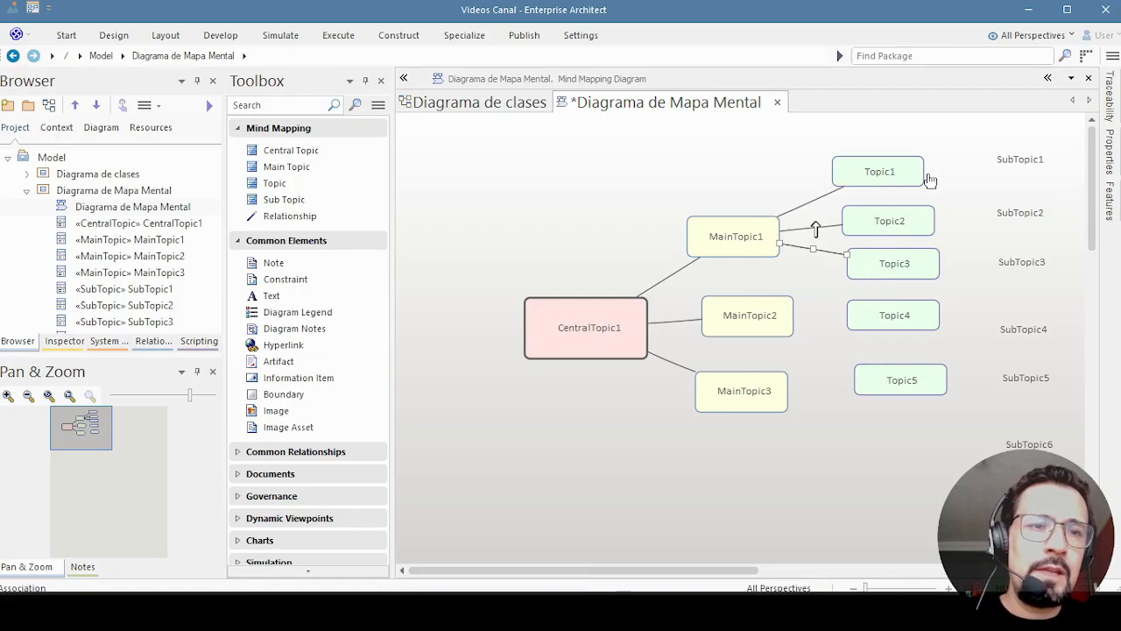
Connect Topic1 to SubTopic1 and SubTopic2 with Relationship connectors.
{"action": "key", "text": "F3"}
{"action": "mouse_move", "coordinate": [908, 177]}
{"action": "left_mouse_down"}
{"action": "mouse_move", "coordinate": [1020, 162]}
{"action": "mouse_move", "coordinate": [908, 175]}
{"action": "mouse_move", "coordinate": [1012, 219]}
{"action": "left_mouse_up"}
{"action": "key", "text": "F3"}
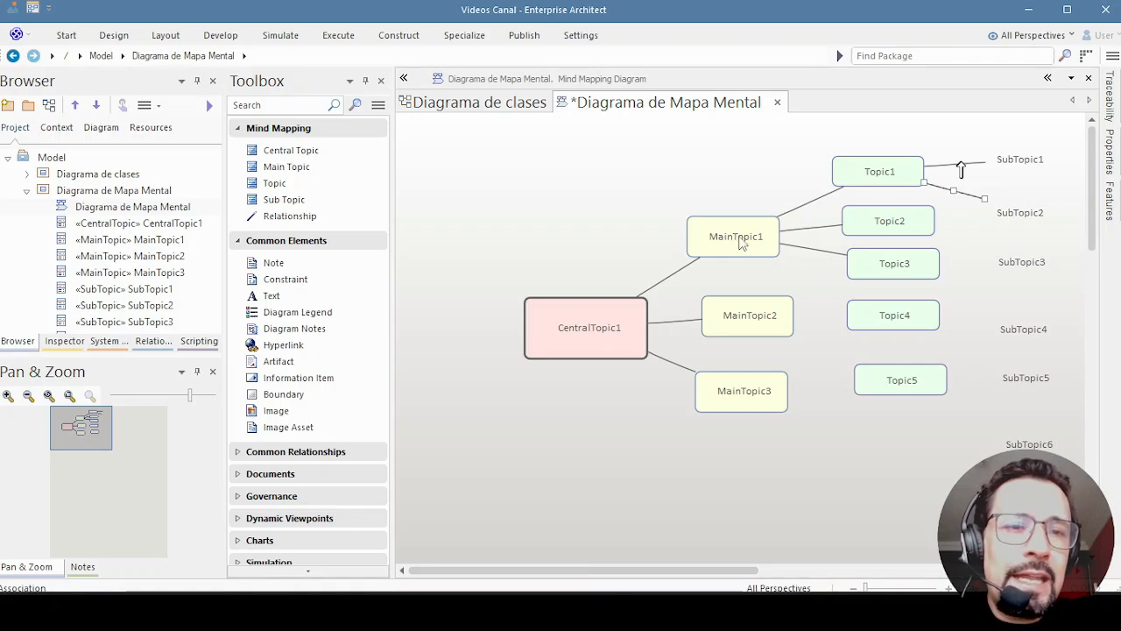
Move MainTopic1 up and to the left, above CentralTopic1, to test how its connectors curve.
{"action": "left_click_drag", "start_coordinate": [740, 244], "coordinate": [625, 180]}
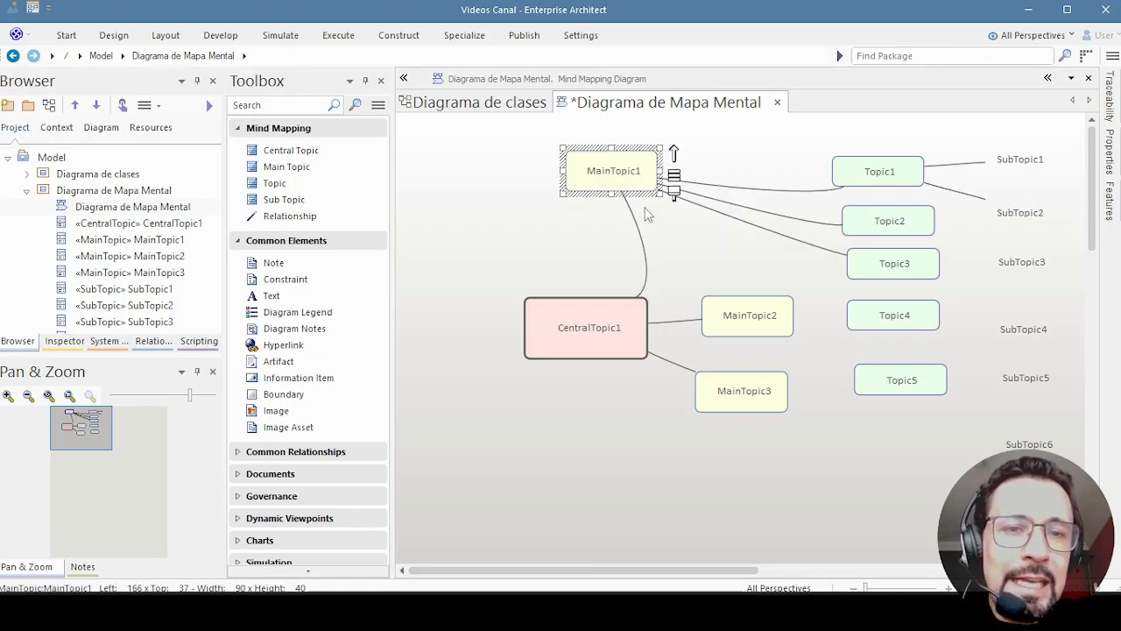
{"action": "left_click", "coordinate": [708, 277]}
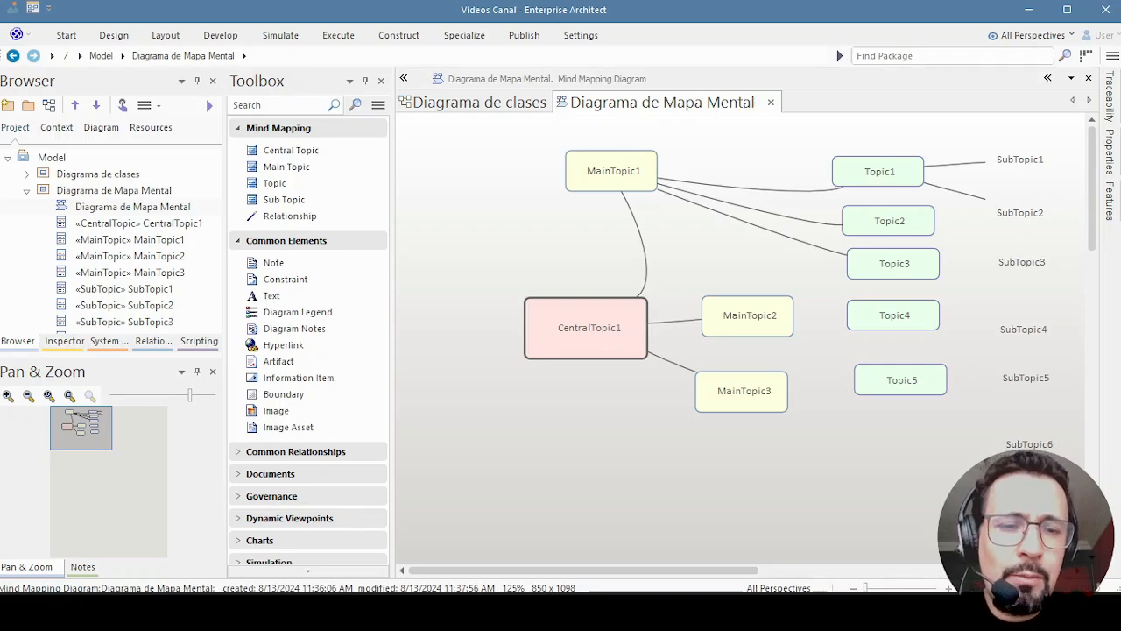
Switch to GIMP, draw a two-point path with the Paths tool, and bend its segment downward into a U-shaped curve.
{"action": "left_click", "coordinate": [794, 611]}
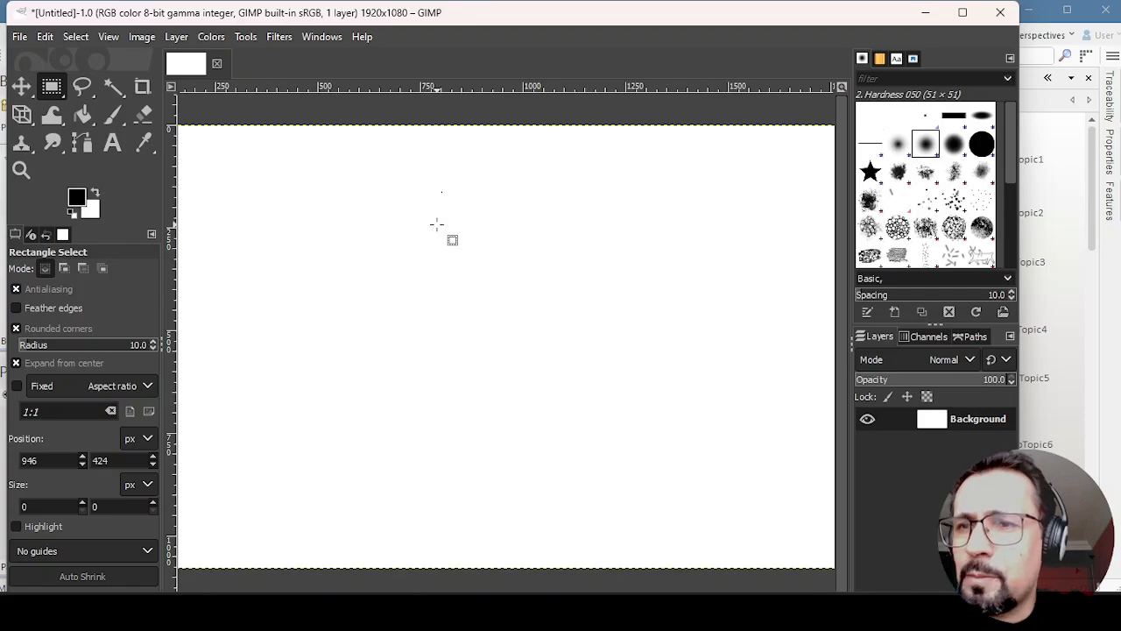
{"action": "left_click", "coordinate": [83, 143]}
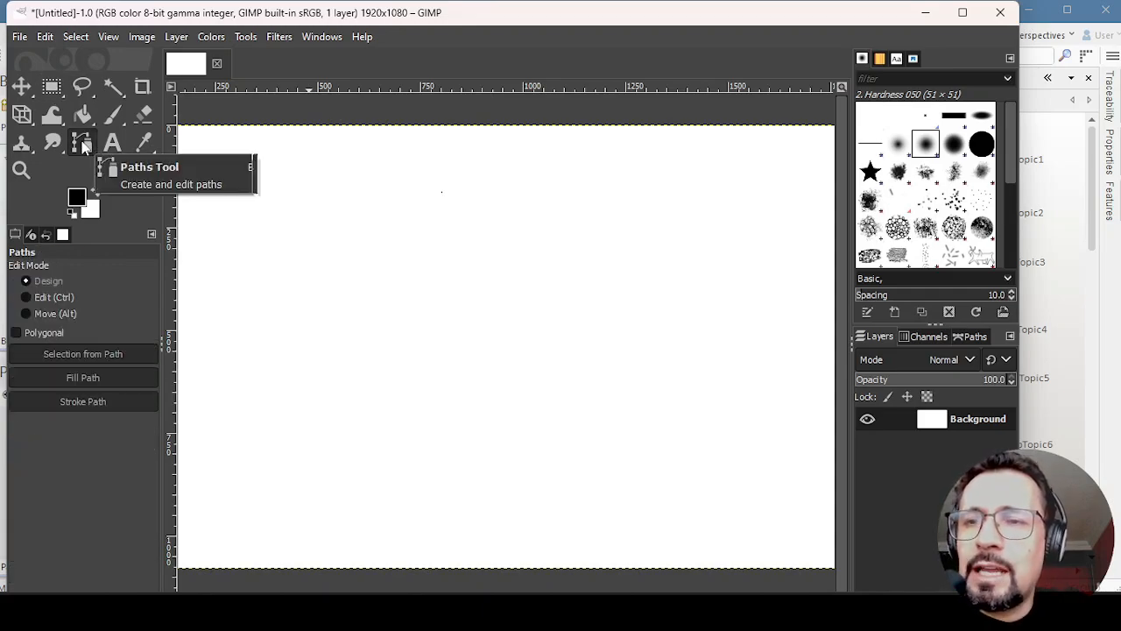
{"action": "left_click", "coordinate": [400, 263]}
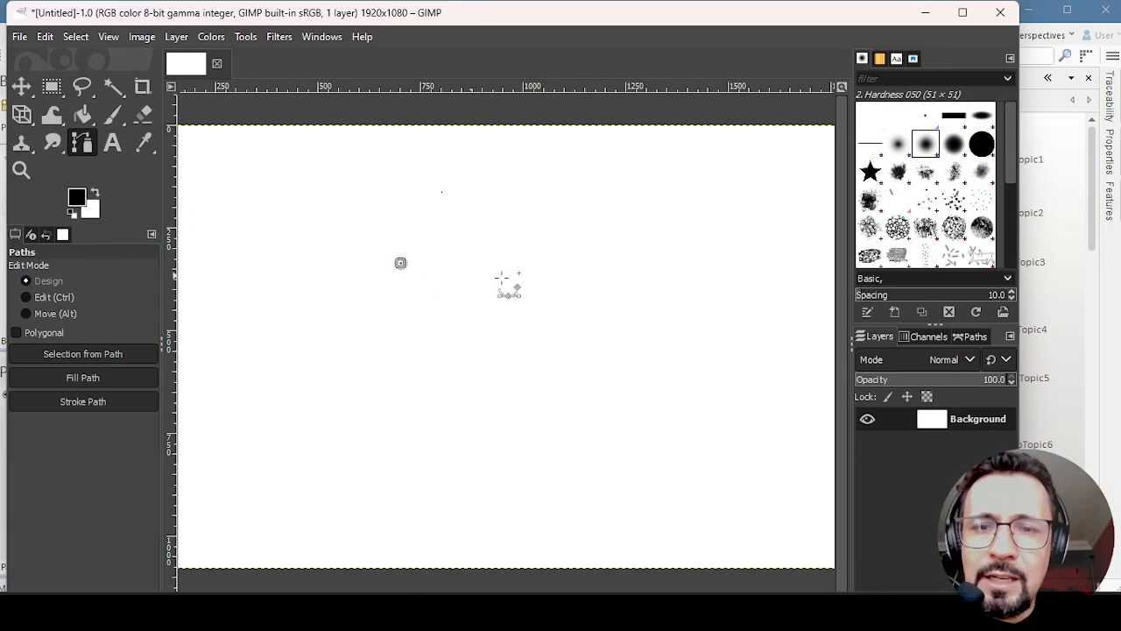
{"action": "left_click", "coordinate": [579, 272]}
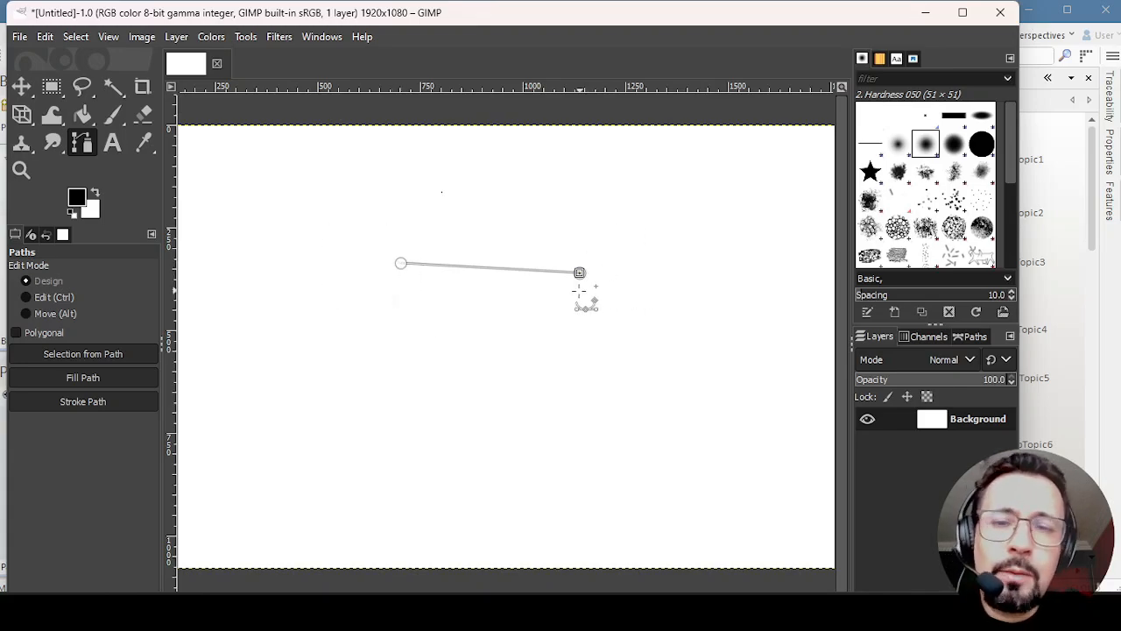
{"action": "left_click_drag", "start_coordinate": [487, 265], "coordinate": [470, 385]}
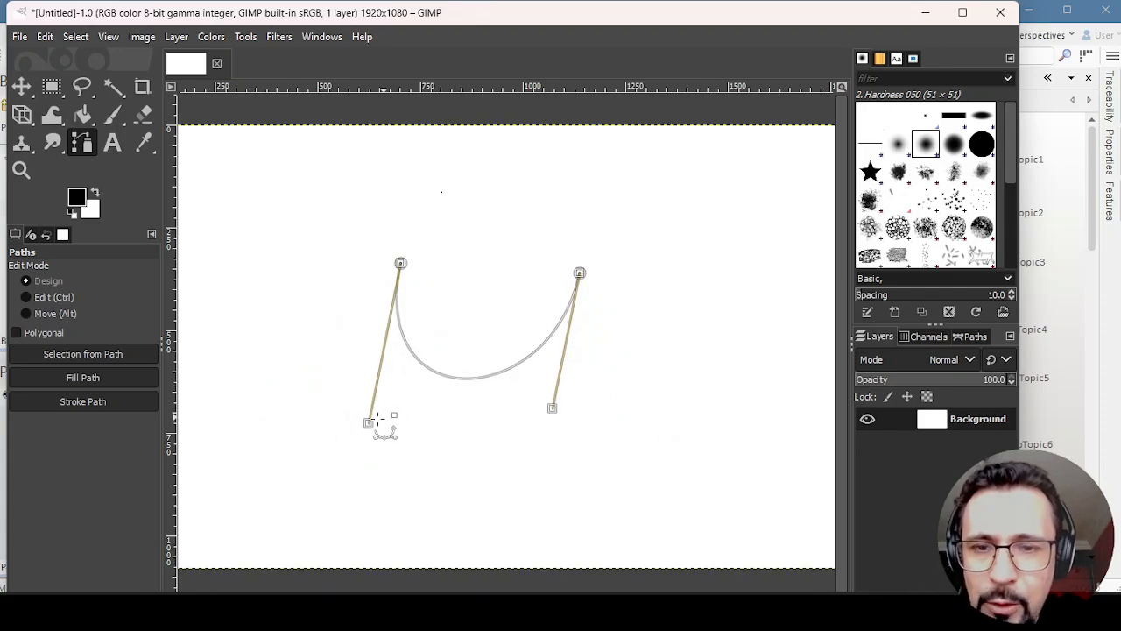
Spread the curve's two handles outward, the first point's to the left and the second point's to the right.
{"action": "mouse_move", "coordinate": [368, 422]}
{"action": "left_mouse_down"}
{"action": "mouse_move", "coordinate": [397, 433]}
{"action": "mouse_move", "coordinate": [358, 421]}
{"action": "mouse_move", "coordinate": [260, 276]}
{"action": "mouse_move", "coordinate": [260, 310]}
{"action": "mouse_move", "coordinate": [416, 453]}
{"action": "mouse_move", "coordinate": [345, 430]}
{"action": "mouse_move", "coordinate": [306, 391]}
{"action": "mouse_move", "coordinate": [349, 423]}
{"action": "left_mouse_up"}
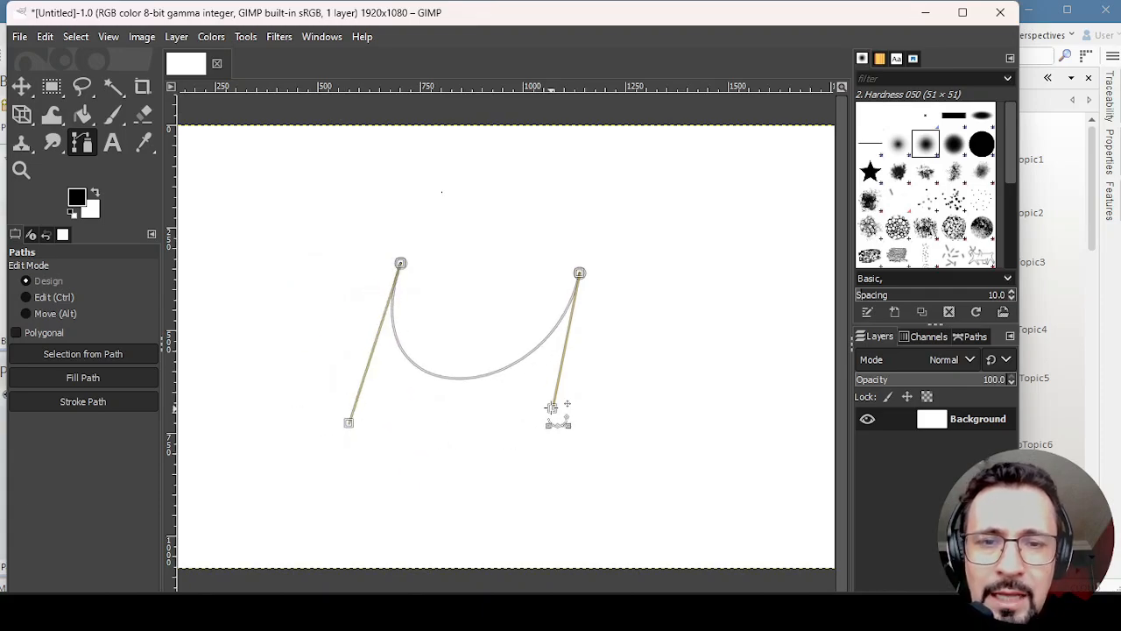
{"action": "left_click_drag", "start_coordinate": [552, 407], "coordinate": [717, 367]}
{"action": "left_click_drag", "start_coordinate": [495, 438], "coordinate": [595, 396]}
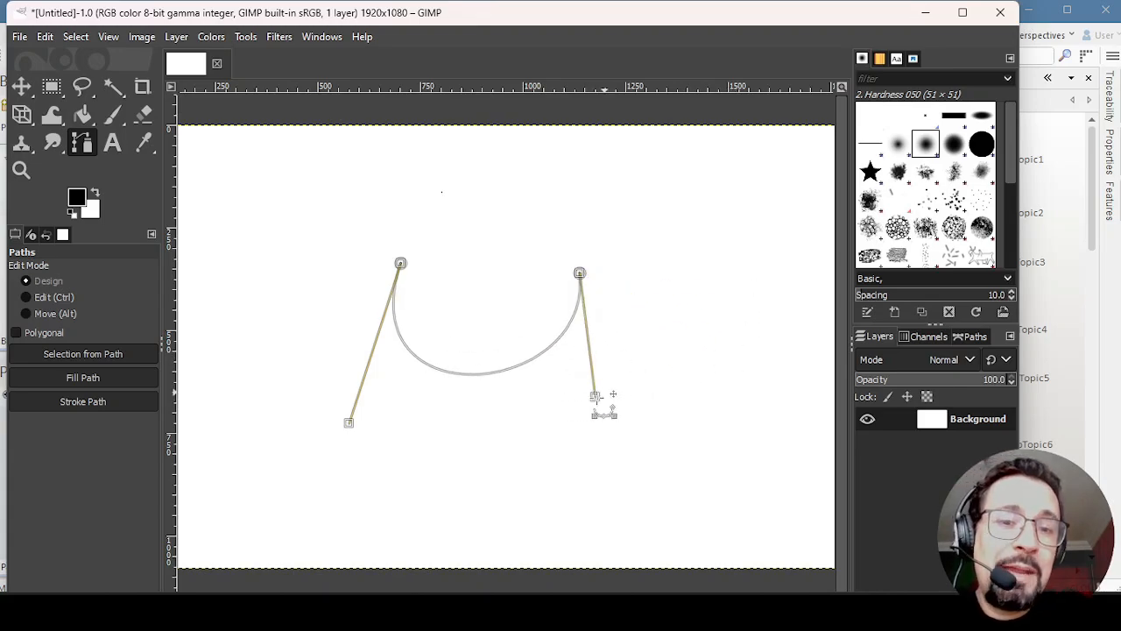
{"action": "mouse_move", "coordinate": [595, 396]}
{"action": "left_mouse_down"}
{"action": "mouse_move", "coordinate": [658, 502]}
{"action": "mouse_move", "coordinate": [626, 425]}
{"action": "mouse_move", "coordinate": [558, 326]}
{"action": "mouse_move", "coordinate": [643, 405]}
{"action": "mouse_move", "coordinate": [726, 425]}
{"action": "mouse_move", "coordinate": [590, 363]}
{"action": "mouse_move", "coordinate": [614, 387]}
{"action": "left_mouse_up"}
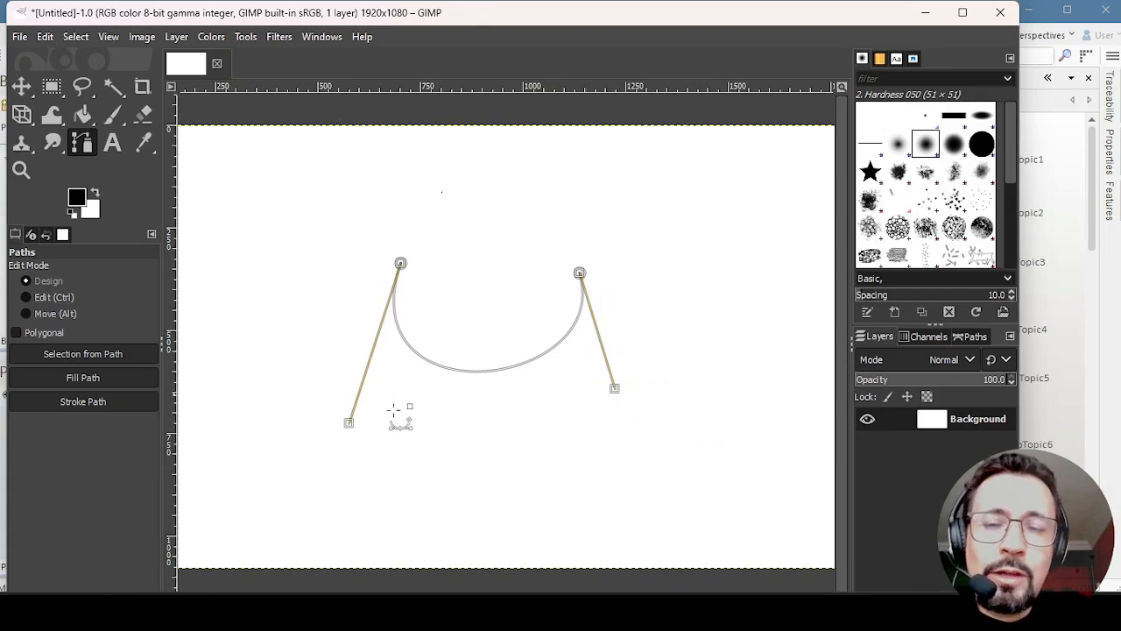
Bring both curve handles together below the path's middle, and pull the first point's handle back out to the left.
{"action": "left_click_drag", "start_coordinate": [349, 422], "coordinate": [502, 427]}
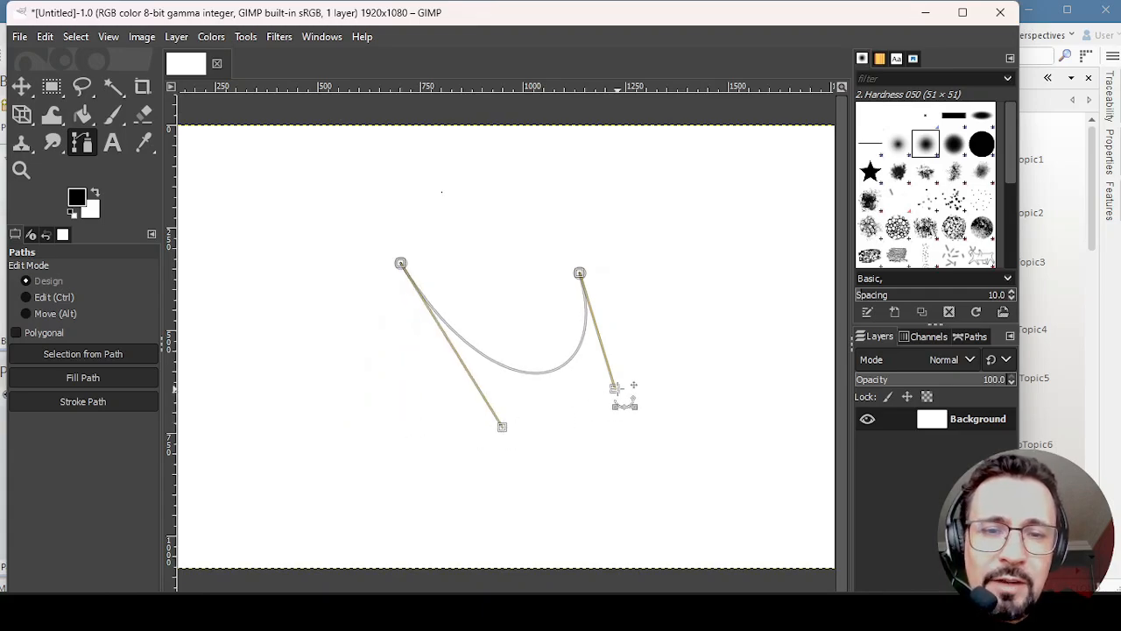
{"action": "left_click_drag", "start_coordinate": [615, 390], "coordinate": [493, 417]}
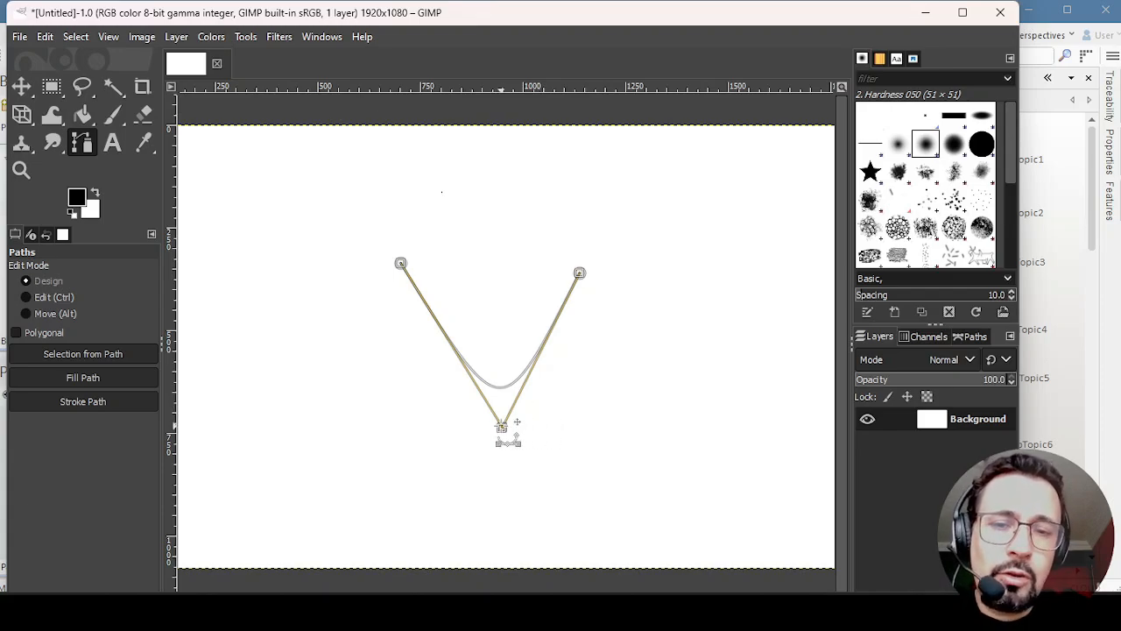
{"action": "left_click_drag", "start_coordinate": [505, 429], "coordinate": [368, 400]}
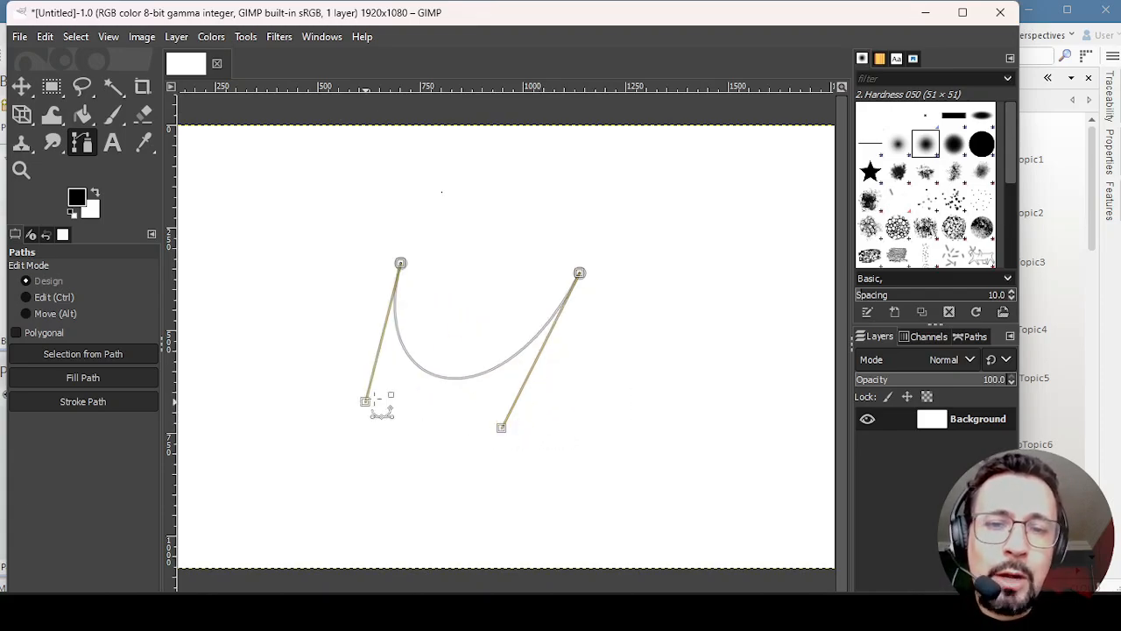
Pull the second path point's handle out to the right to widen the U-shaped curve.
{"action": "left_click_drag", "start_coordinate": [503, 428], "coordinate": [647, 414]}
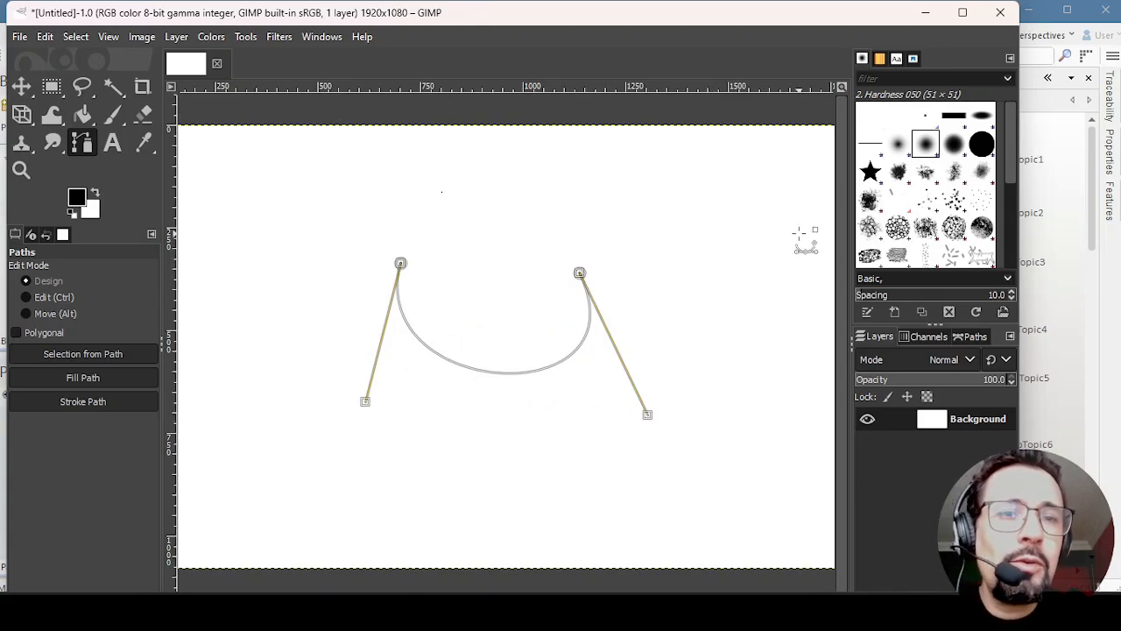
Switch to Enterprise Architect and reshape the curved CentralTopic1–MainTopic1 connector by moving its control point up and slightly left.
{"action": "left_click", "coordinate": [925, 12]}
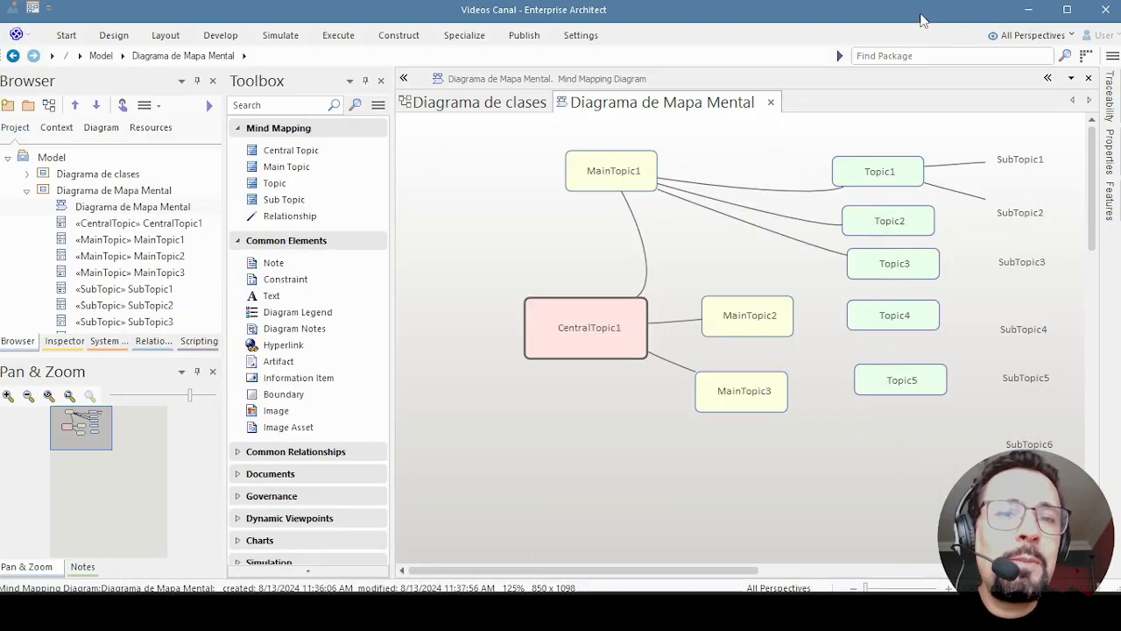
{"action": "left_click", "coordinate": [646, 255]}
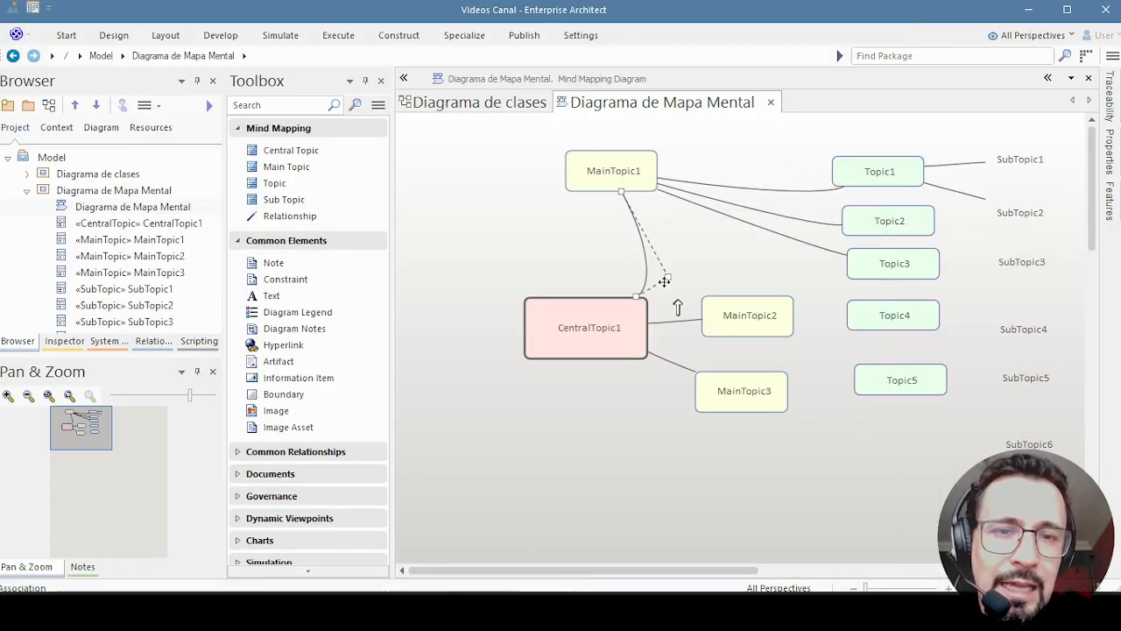
{"action": "left_click_drag", "start_coordinate": [669, 278], "coordinate": [652, 243]}
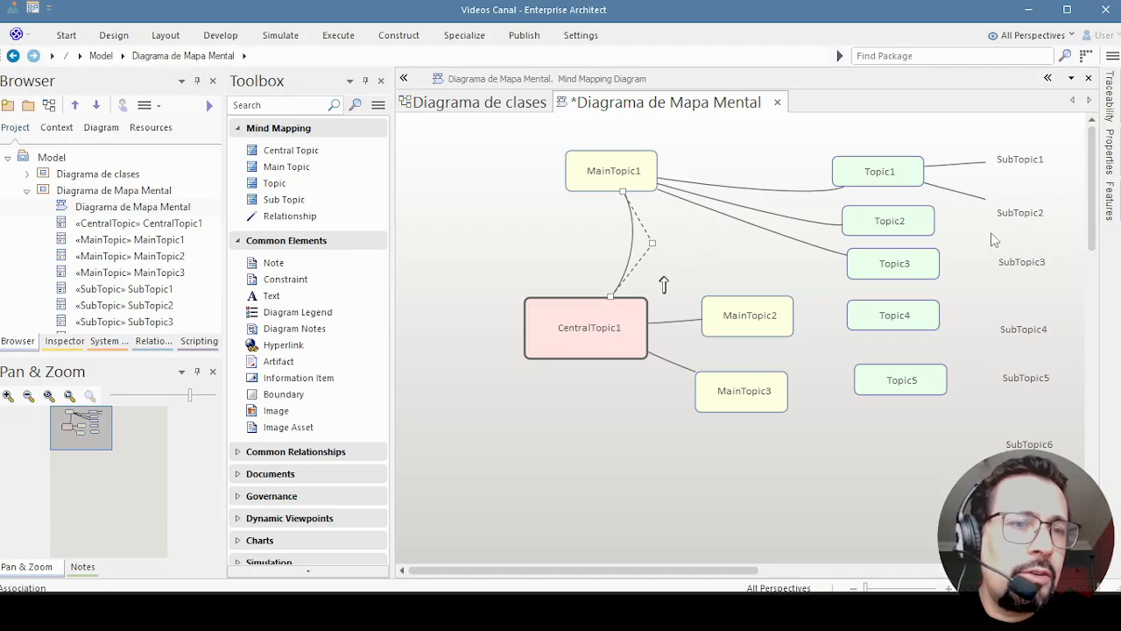
Set the direction of the CentralTopic1–MainTopic1 connector to Source -> Destination and save the mind map diagram.
{"action": "left_click", "coordinate": [1108, 151]}
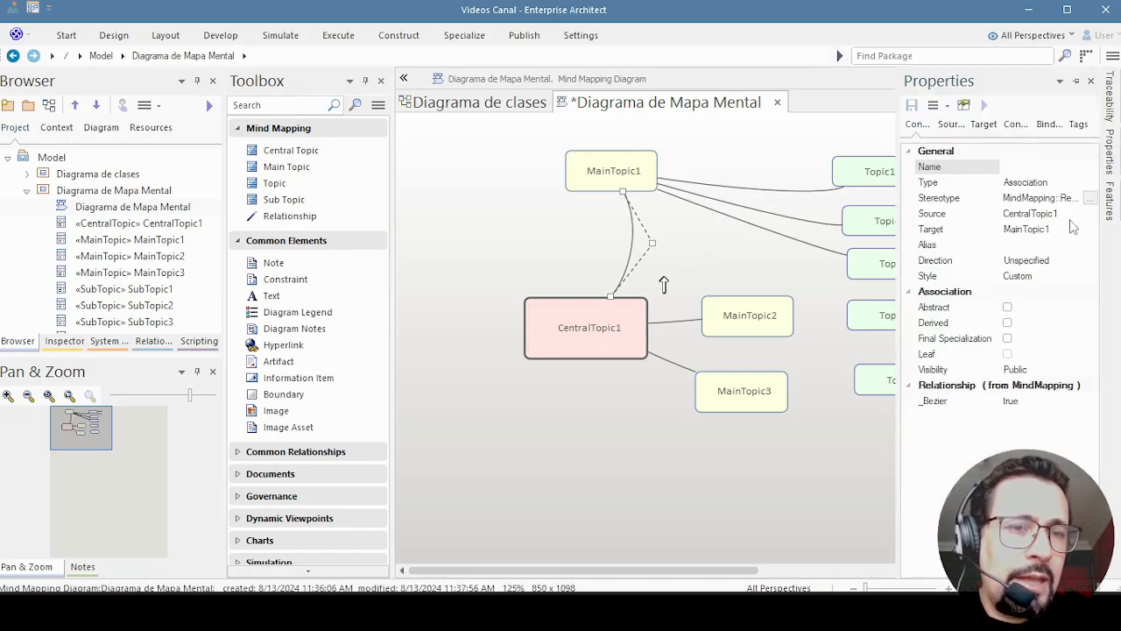
{"action": "left_click", "coordinate": [1042, 263]}
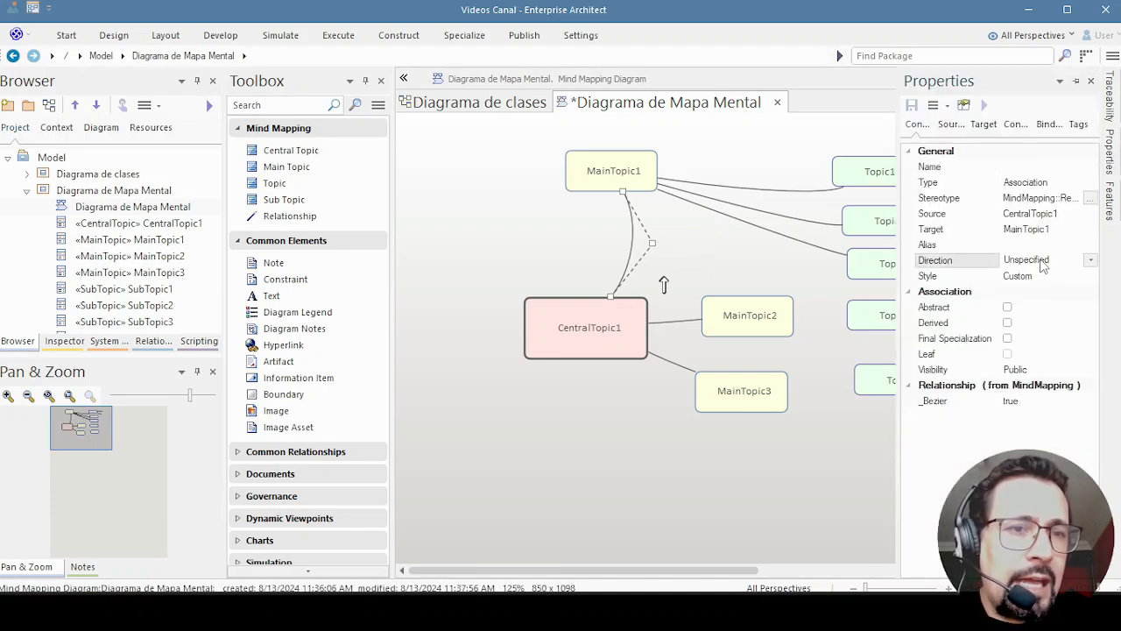
{"action": "left_click", "coordinate": [1091, 260]}
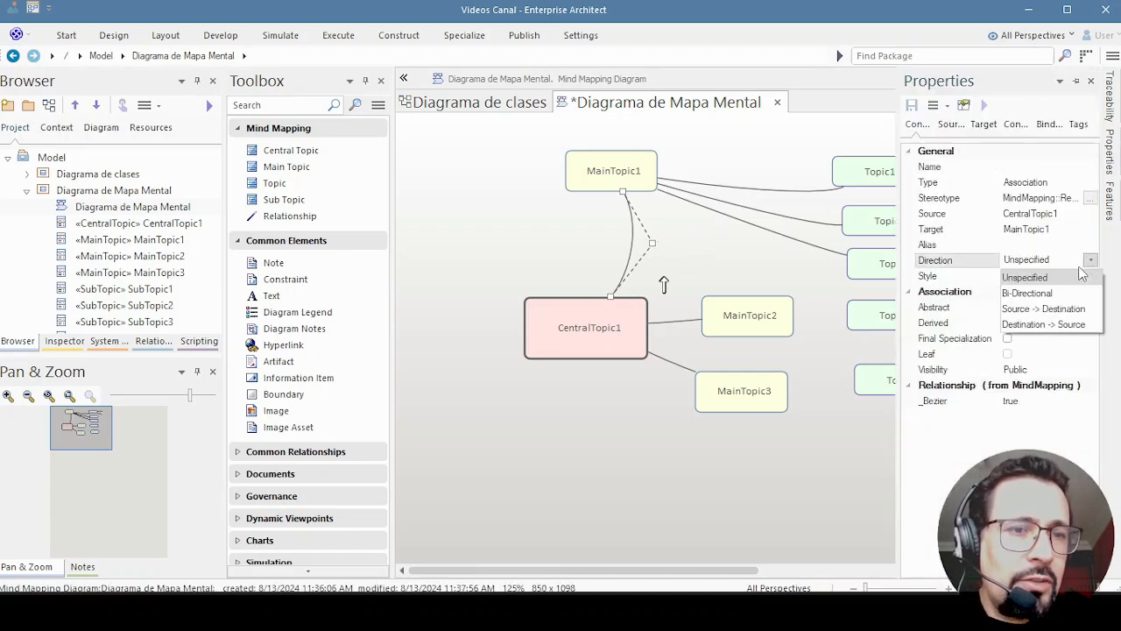
{"action": "left_click", "coordinate": [1025, 310]}
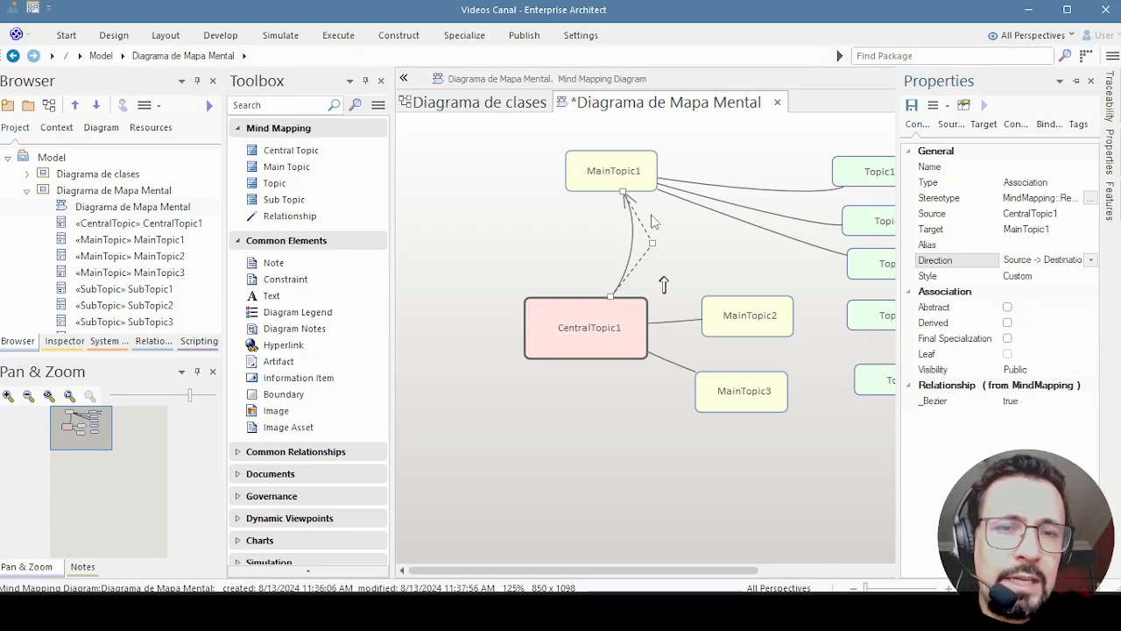
{"action": "left_click", "coordinate": [664, 223]}
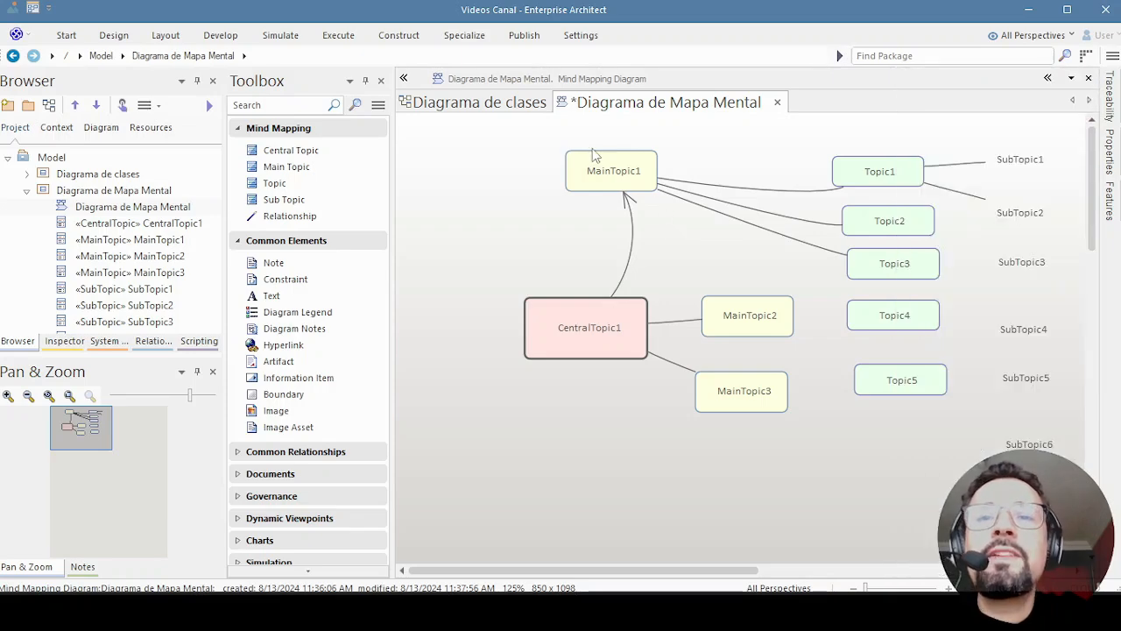
{"action": "key", "text": "ctrl+s"}
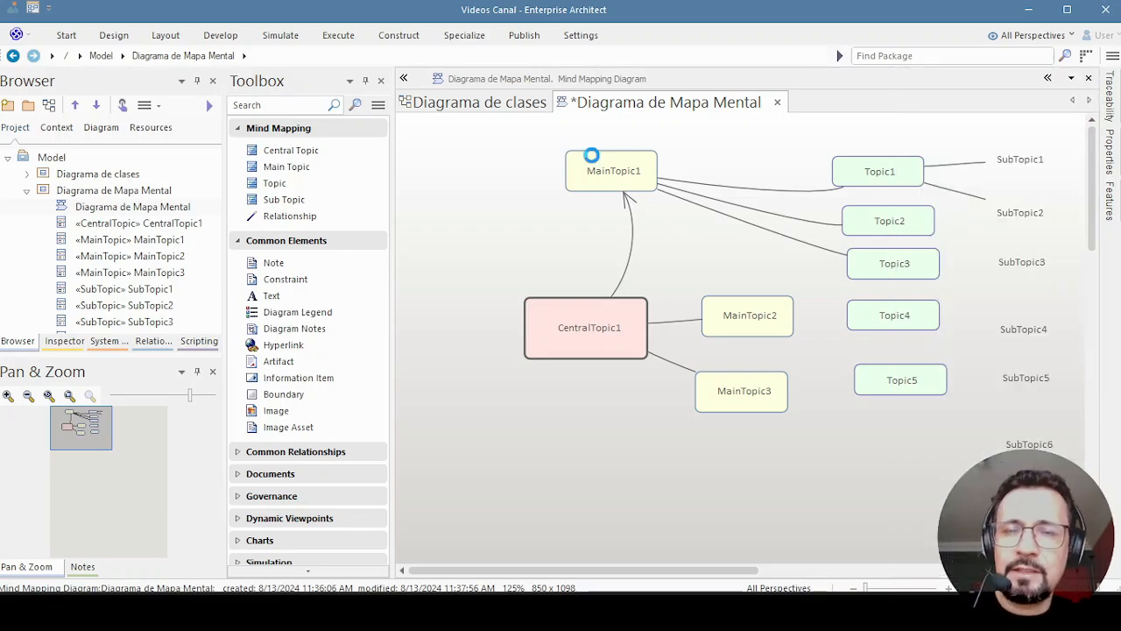
Open Diagrama de clases and move Class7 further down, away from Class3.
{"action": "left_click", "coordinate": [508, 103]}
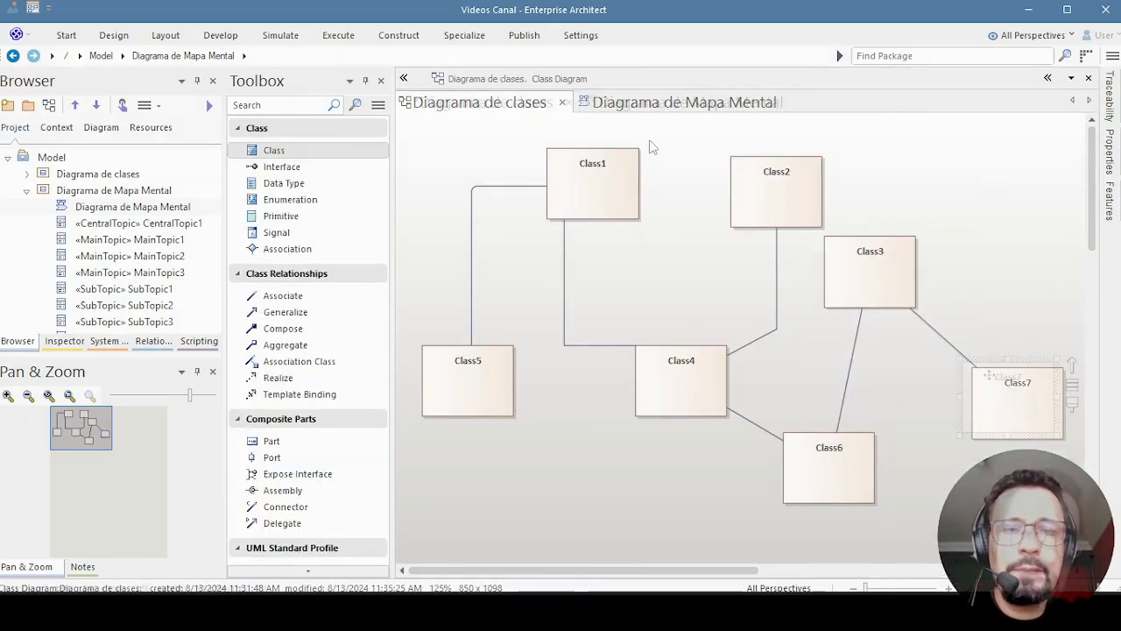
{"action": "left_click_drag", "start_coordinate": [1013, 385], "coordinate": [1002, 376]}
{"action": "left_click", "coordinate": [932, 328]}
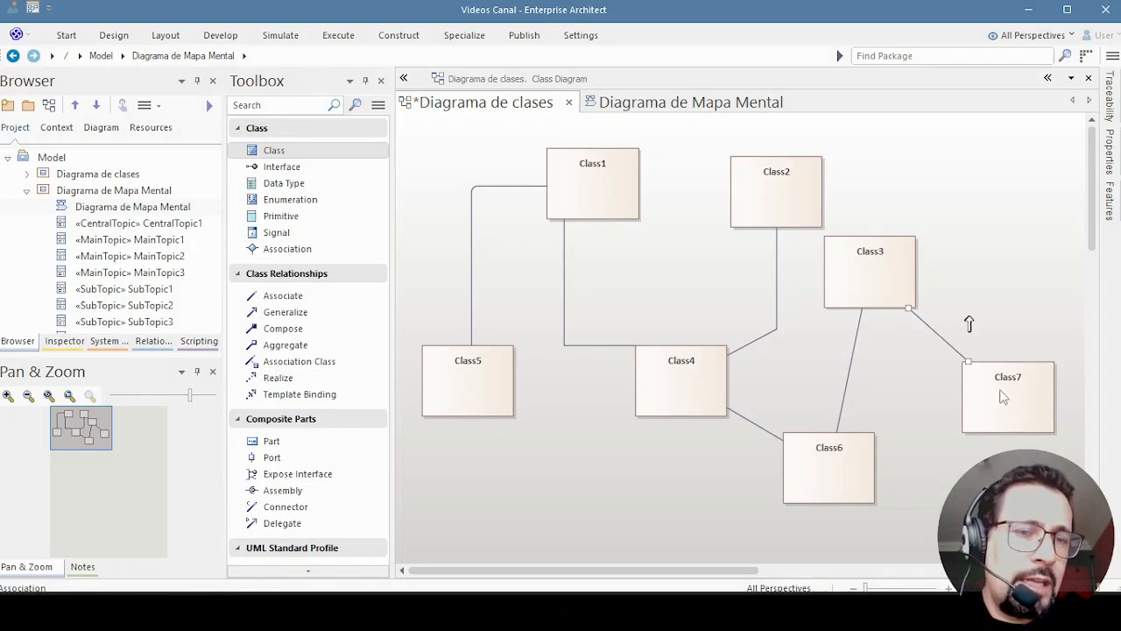
{"action": "left_click_drag", "start_coordinate": [1003, 397], "coordinate": [1015, 440]}
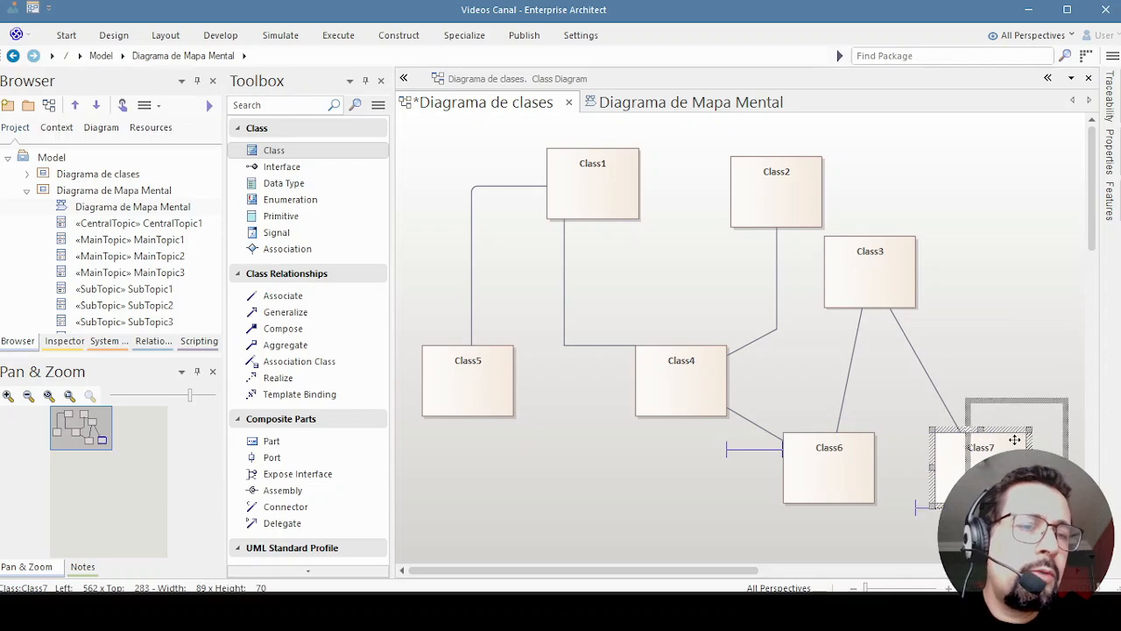
{"action": "left_click_drag", "start_coordinate": [1014, 440], "coordinate": [1015, 439]}
Change the line style of the connector between Class3 and Class7 to Bezier.
{"action": "left_click_drag", "start_coordinate": [737, 571], "coordinate": [844, 571]}
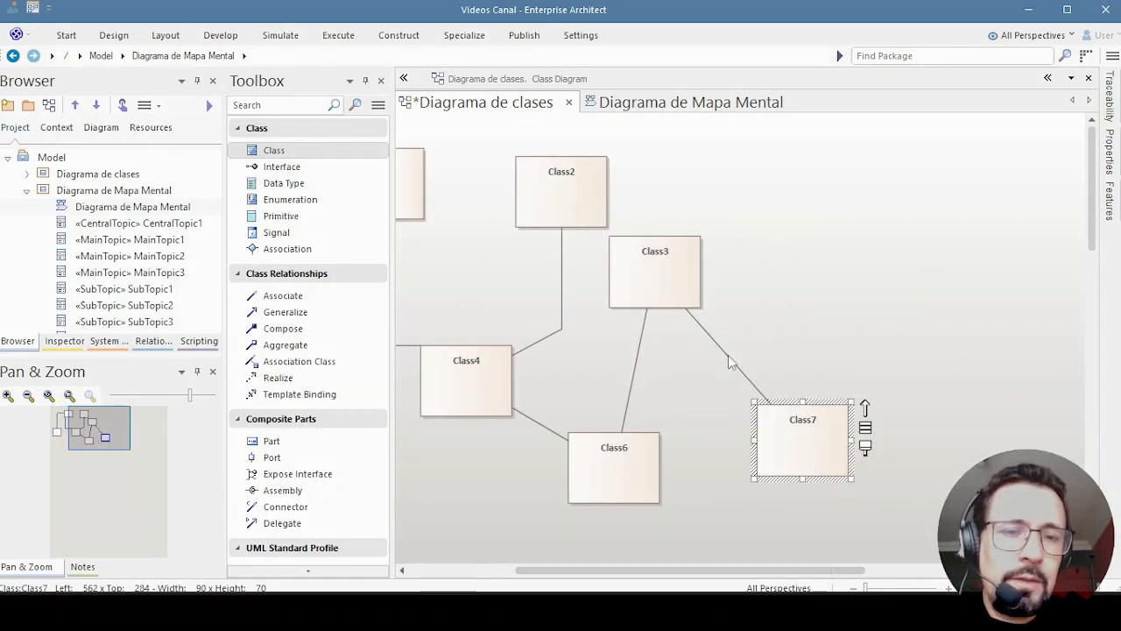
{"action": "right_click", "coordinate": [728, 355]}
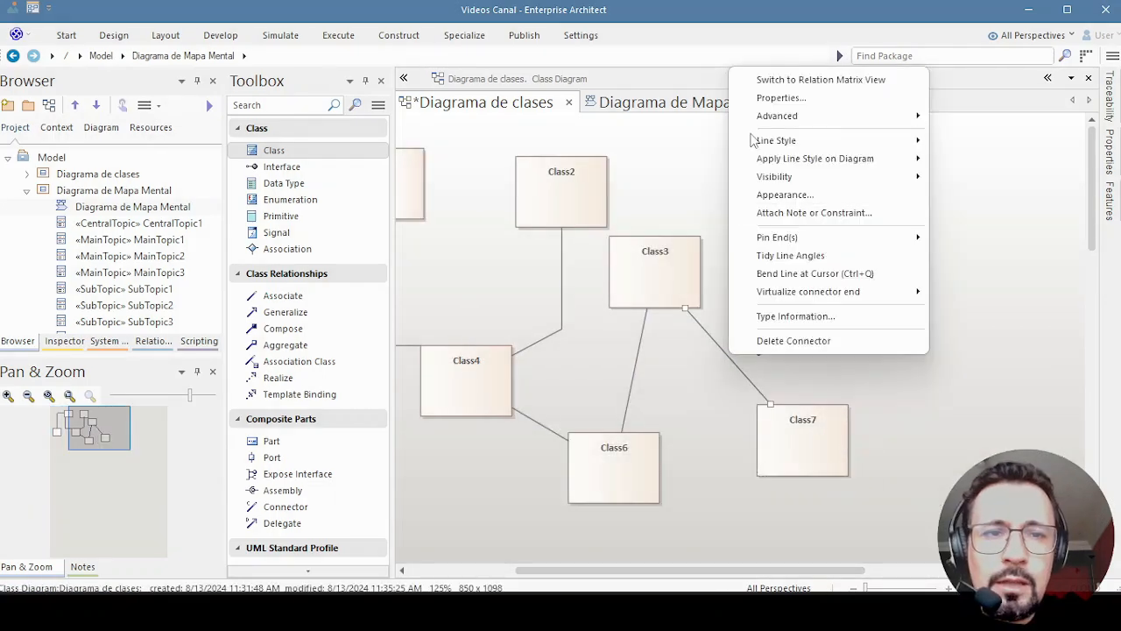
{"action": "mouse_move", "coordinate": [771, 144]}
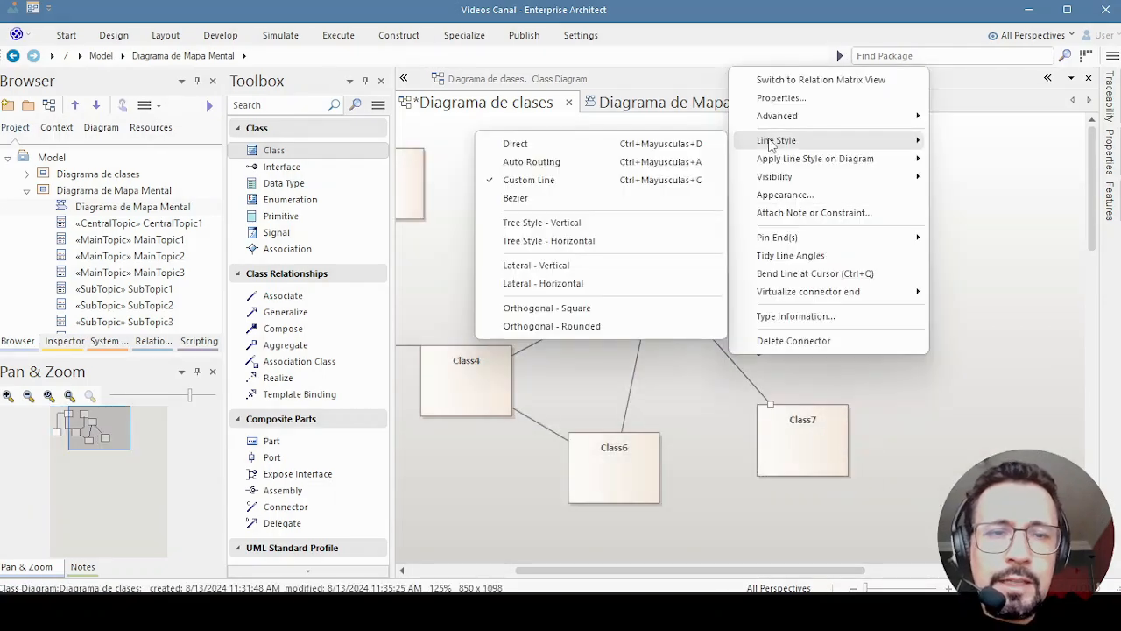
{"action": "left_click", "coordinate": [515, 198]}
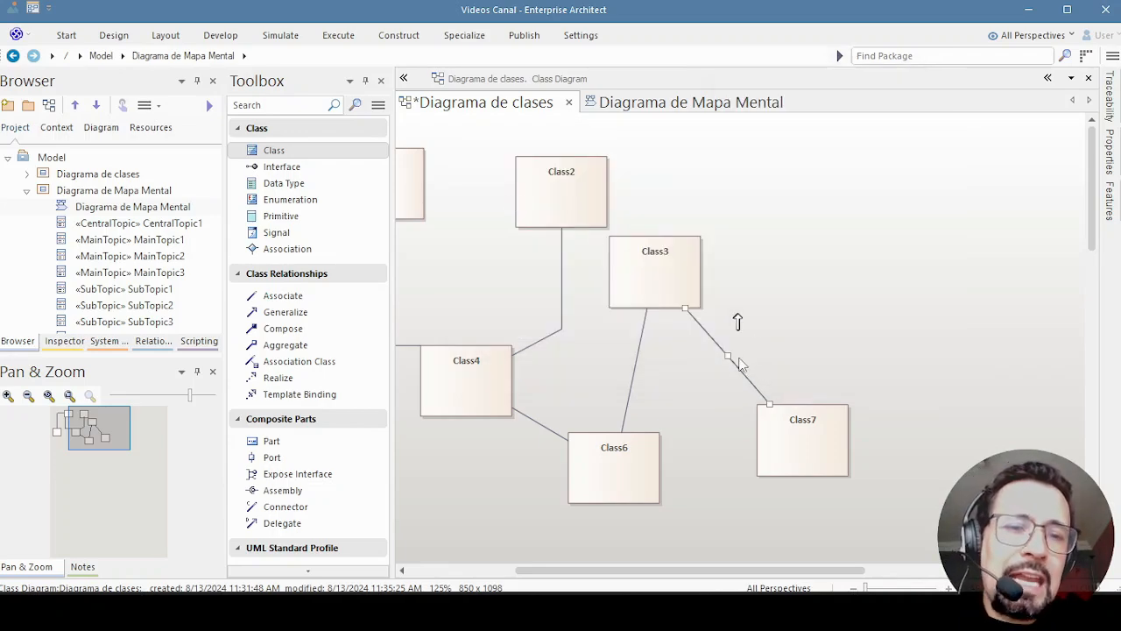
Bend the Class3–Class7 connector up and to the right, and shift its ends to Class3's lower-right corner and Class7's upper-left corner.
{"action": "left_click_drag", "start_coordinate": [727, 358], "coordinate": [832, 214]}
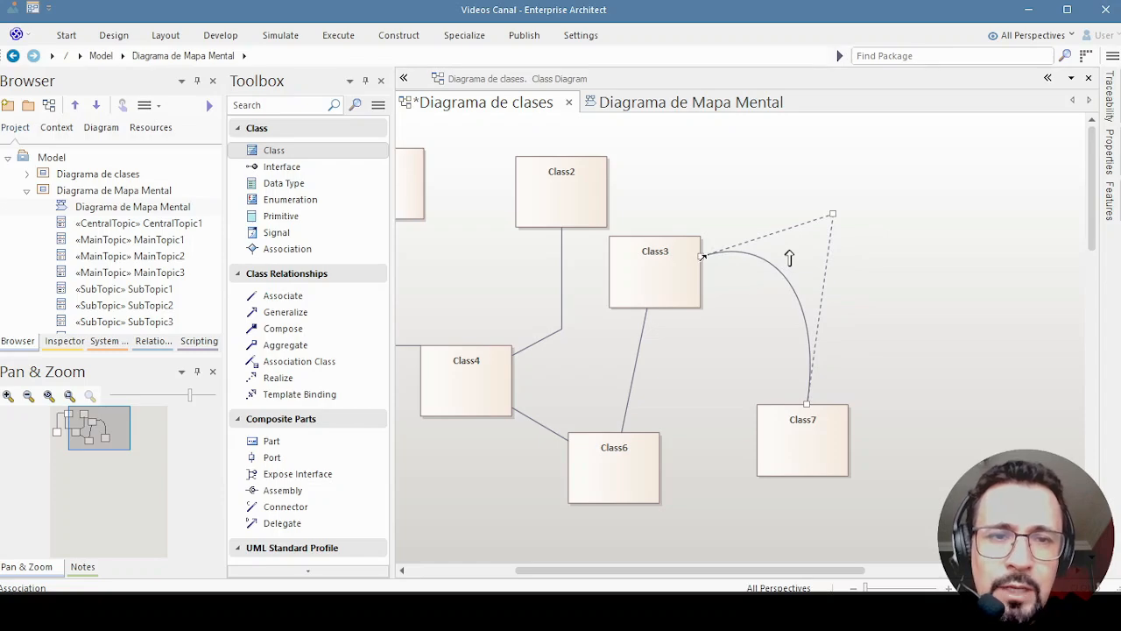
{"action": "left_click_drag", "start_coordinate": [702, 255], "coordinate": [680, 312]}
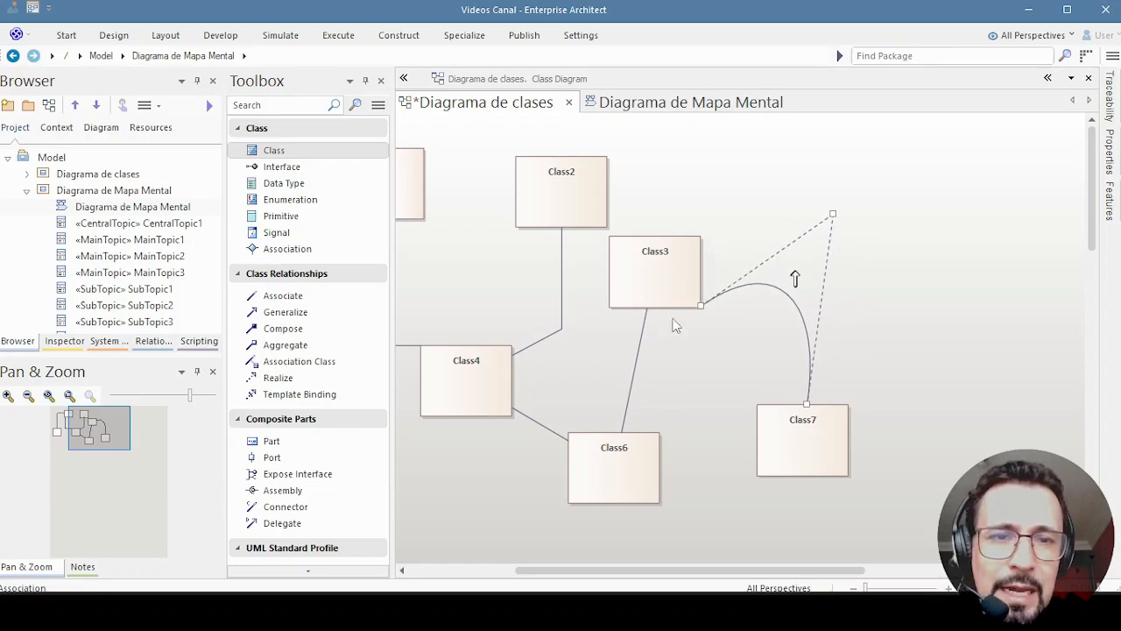
{"action": "left_click_drag", "start_coordinate": [805, 404], "coordinate": [755, 413]}
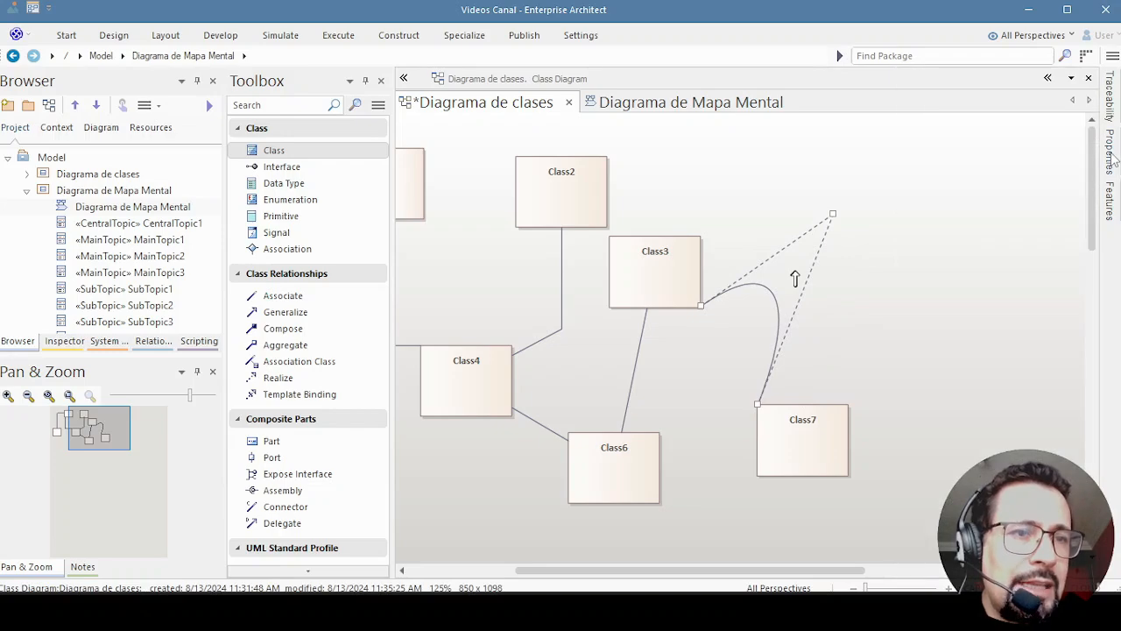
Set the direction of the Class3–Class7 connector to Source -> Destination.
{"action": "mouse_move", "coordinate": [1112, 158]}
{"action": "left_click", "coordinate": [1051, 256]}
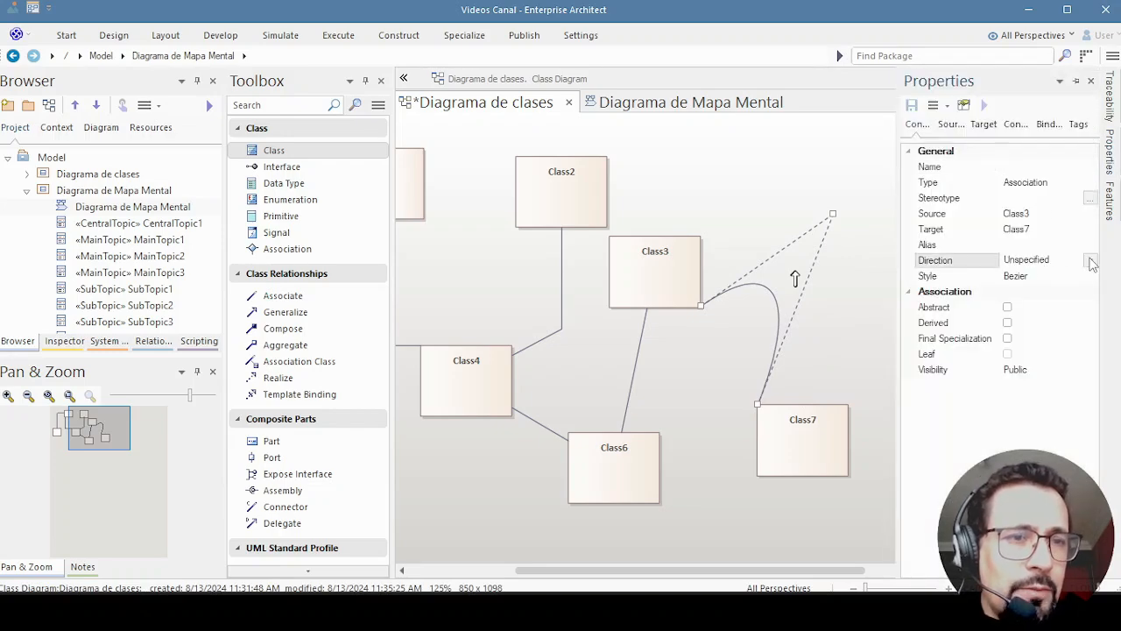
{"action": "left_click", "coordinate": [1090, 261]}
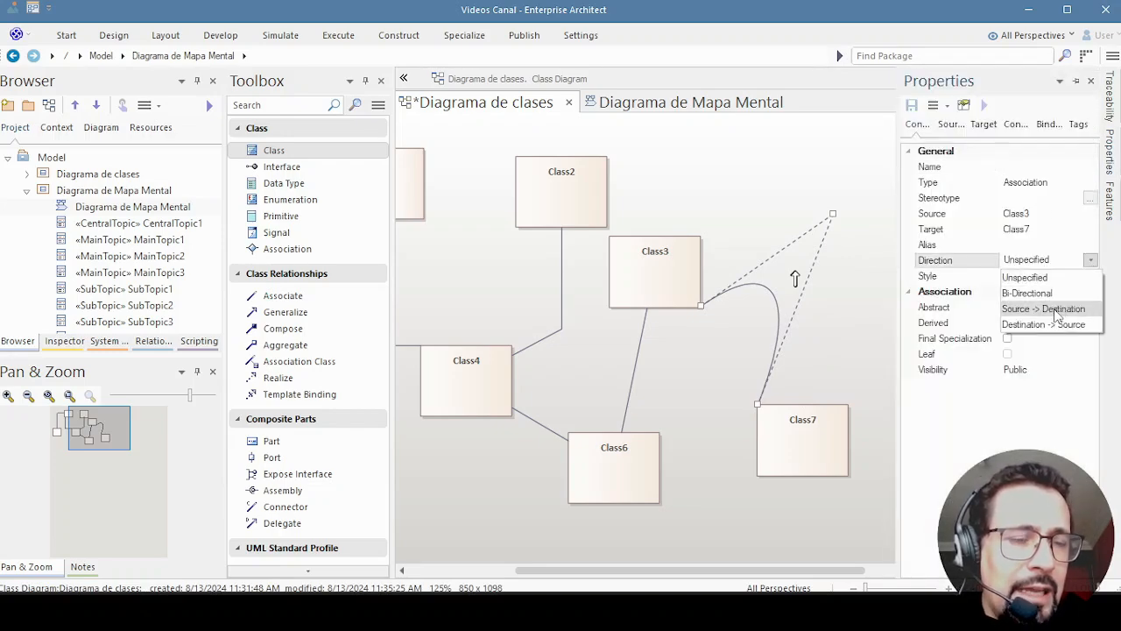
{"action": "left_click", "coordinate": [1058, 311]}
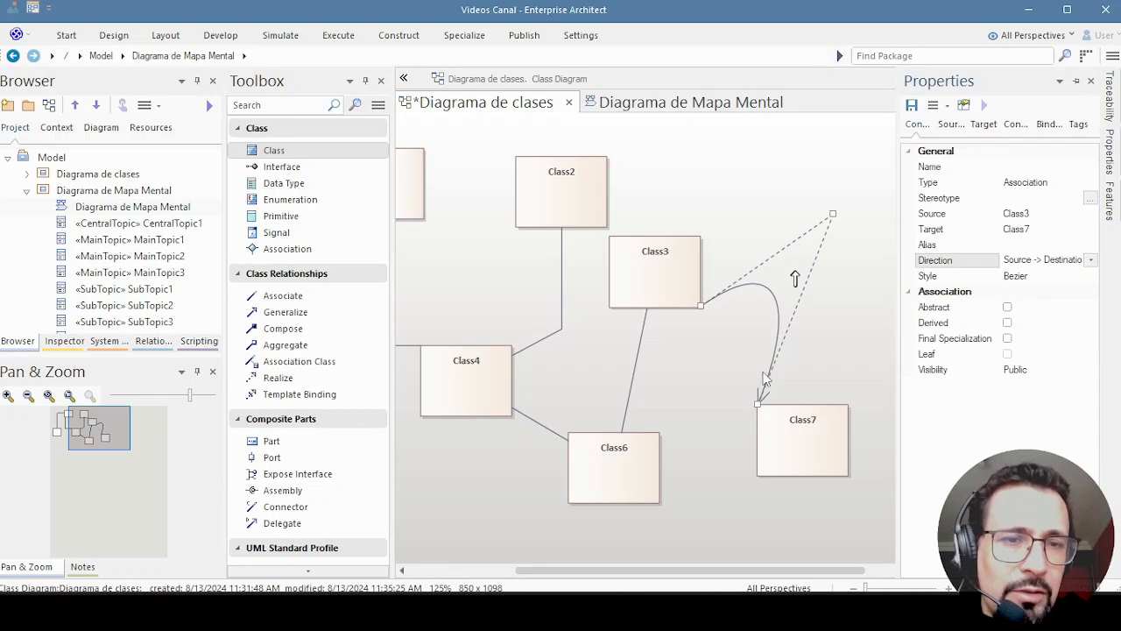
Set the Class3–Class7 connector's direction to Bi-Directional and tighten its curve by moving the control point down and left.
{"action": "left_click", "coordinate": [1091, 260]}
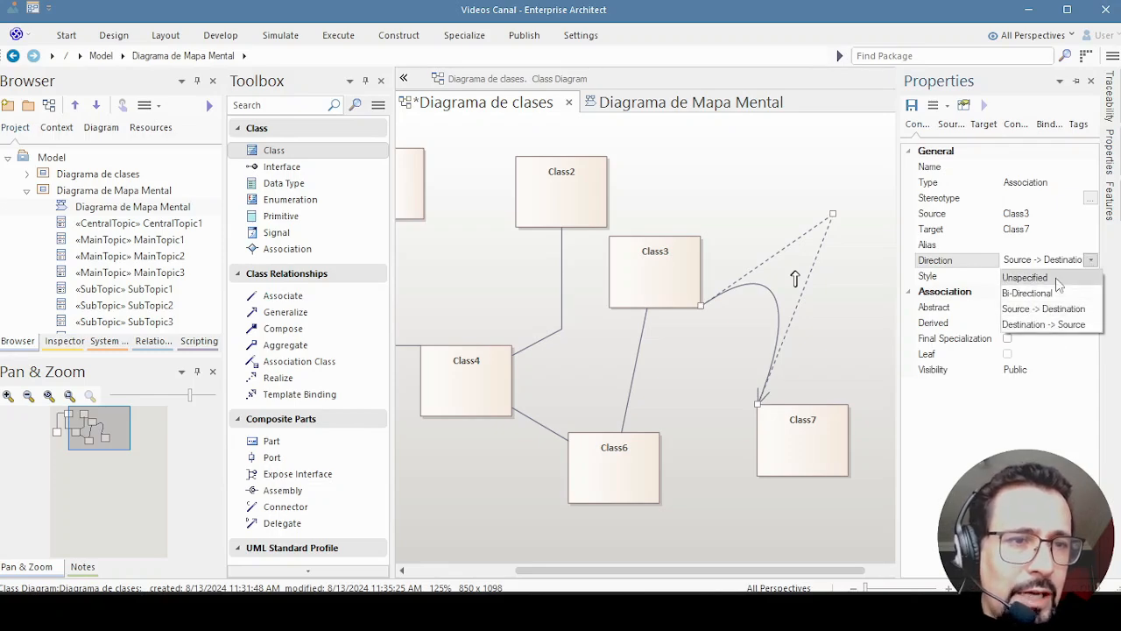
{"action": "left_click", "coordinate": [1057, 293]}
{"action": "left_click", "coordinate": [836, 338]}
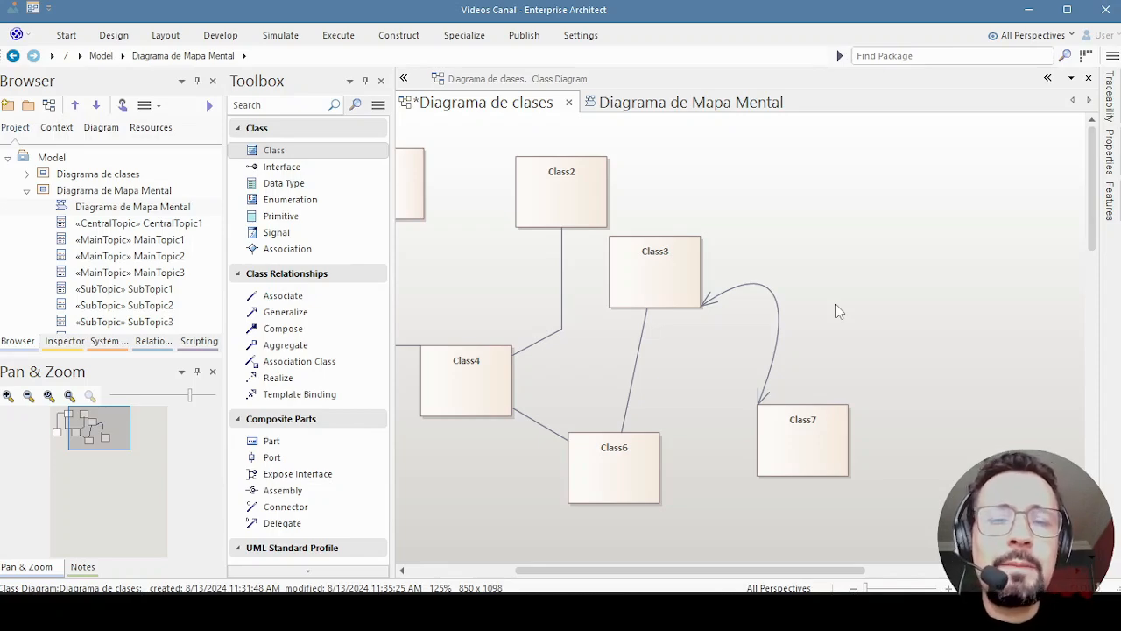
{"action": "left_click", "coordinate": [778, 306]}
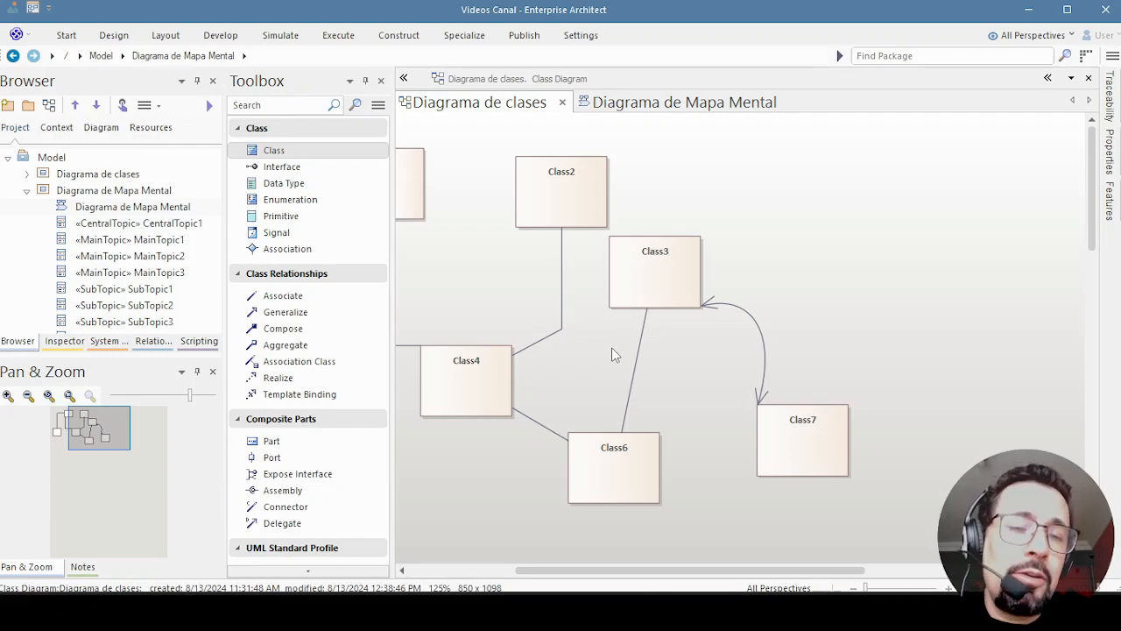
Apply the Class3–Class7 connector's line style to all connectors of the same type on the class diagram.
{"action": "left_click_drag", "start_coordinate": [599, 574], "coordinate": [499, 574]}
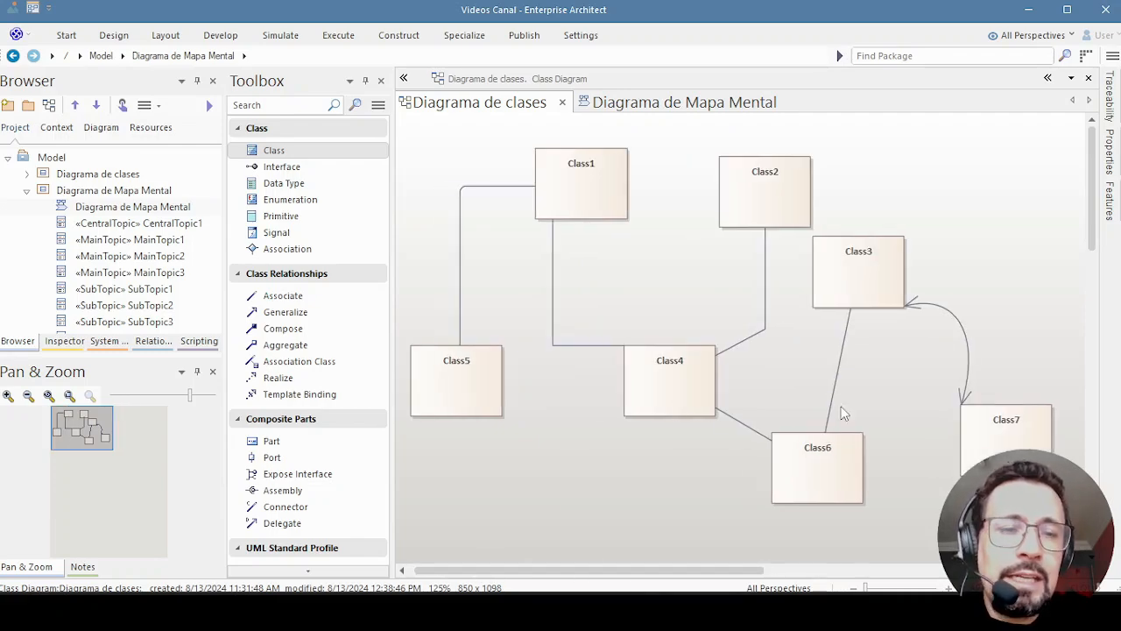
{"action": "left_click", "coordinate": [950, 312]}
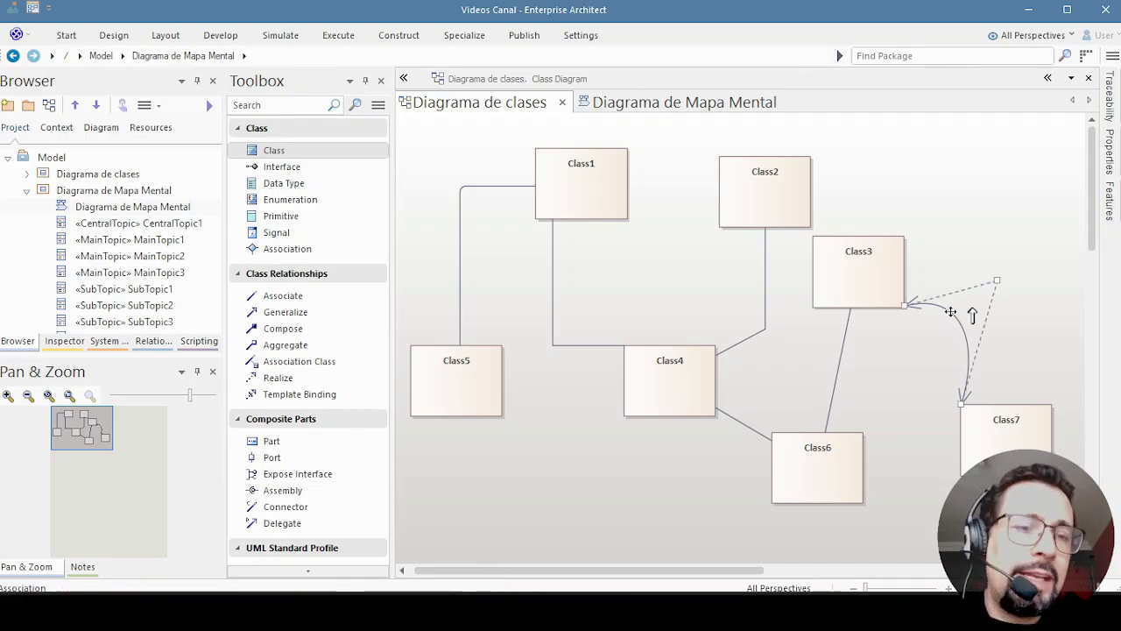
{"action": "right_click", "coordinate": [951, 312]}
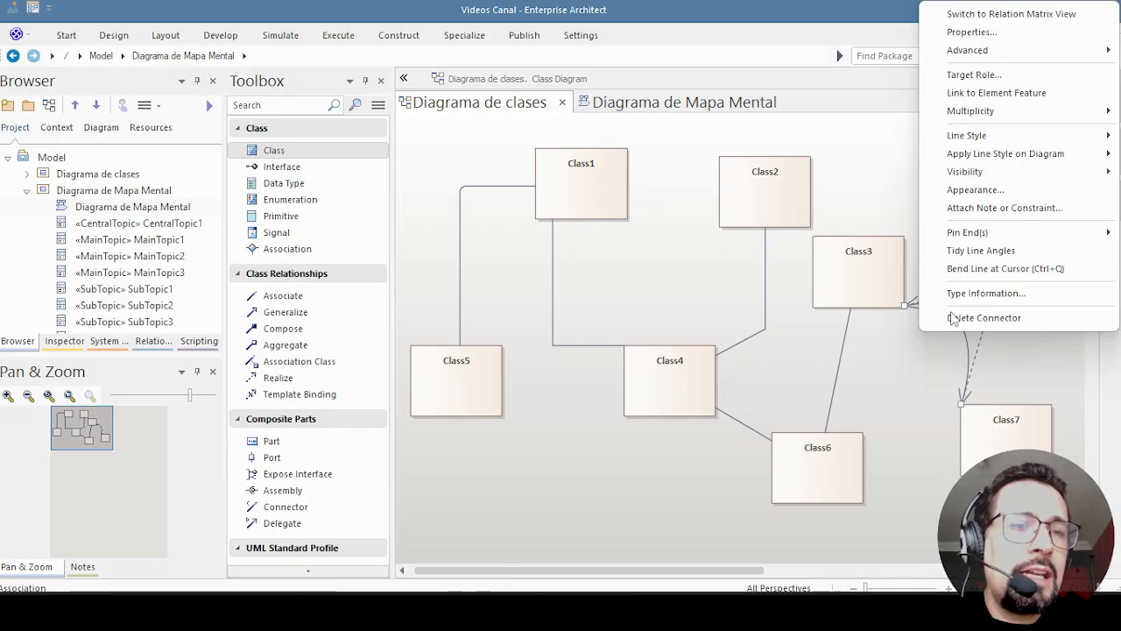
{"action": "mouse_move", "coordinate": [964, 158]}
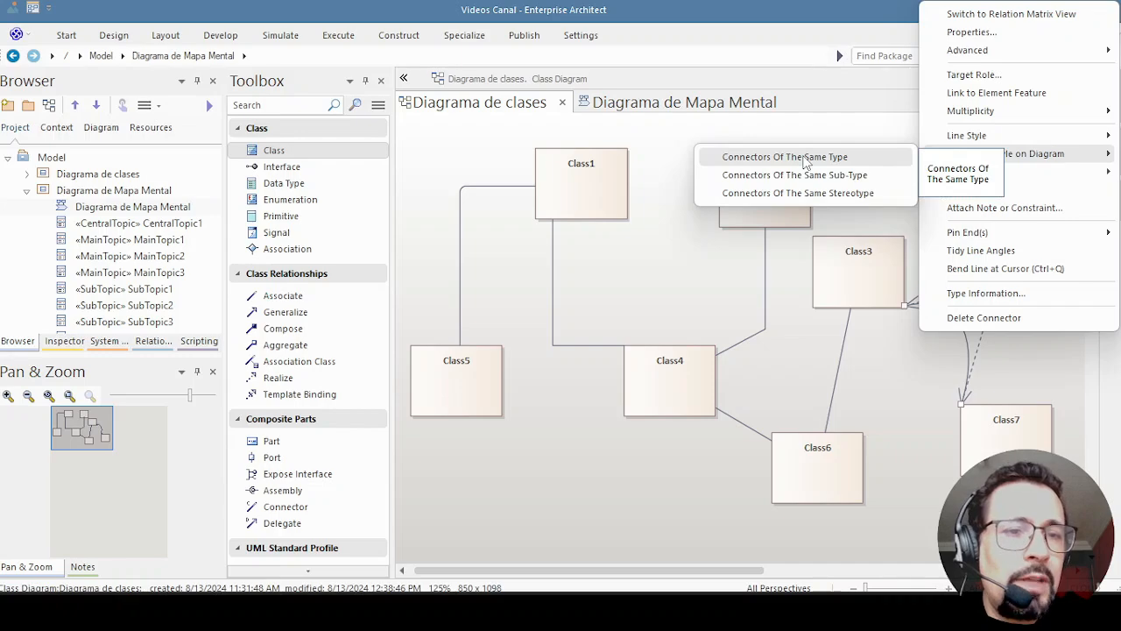
{"action": "left_click", "coordinate": [805, 162]}
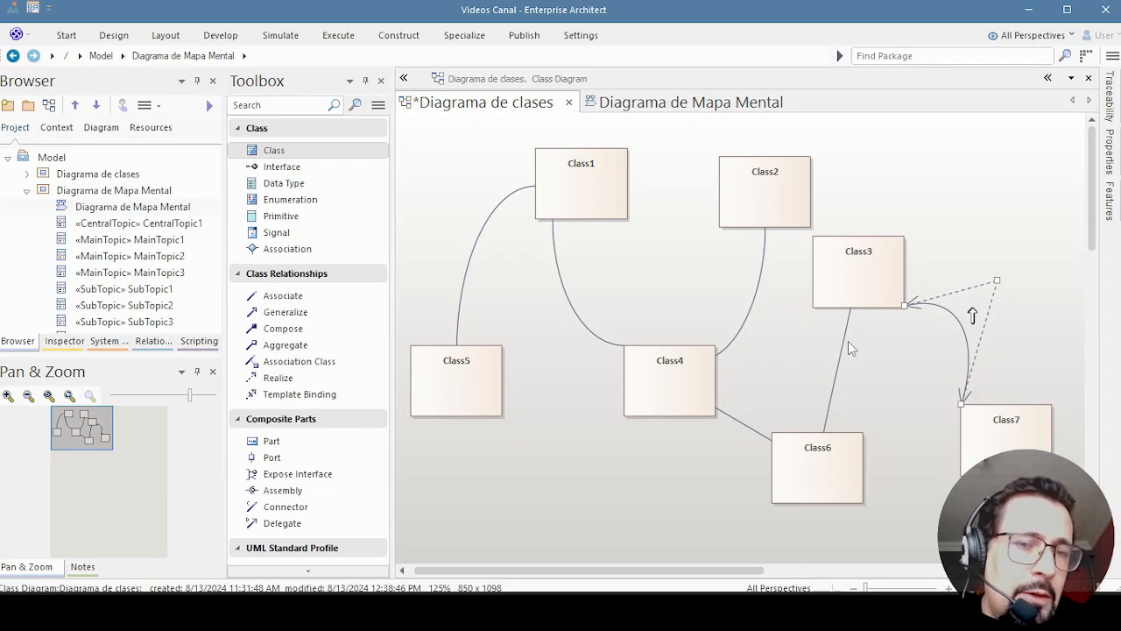
Move Class3 slightly down and to the right to bend its connector to Class6, and save the class diagram.
{"action": "mouse_move", "coordinate": [859, 273]}
{"action": "left_mouse_down"}
{"action": "mouse_move", "coordinate": [913, 240]}
{"action": "mouse_move", "coordinate": [898, 283]}
{"action": "mouse_move", "coordinate": [874, 288]}
{"action": "left_mouse_up"}
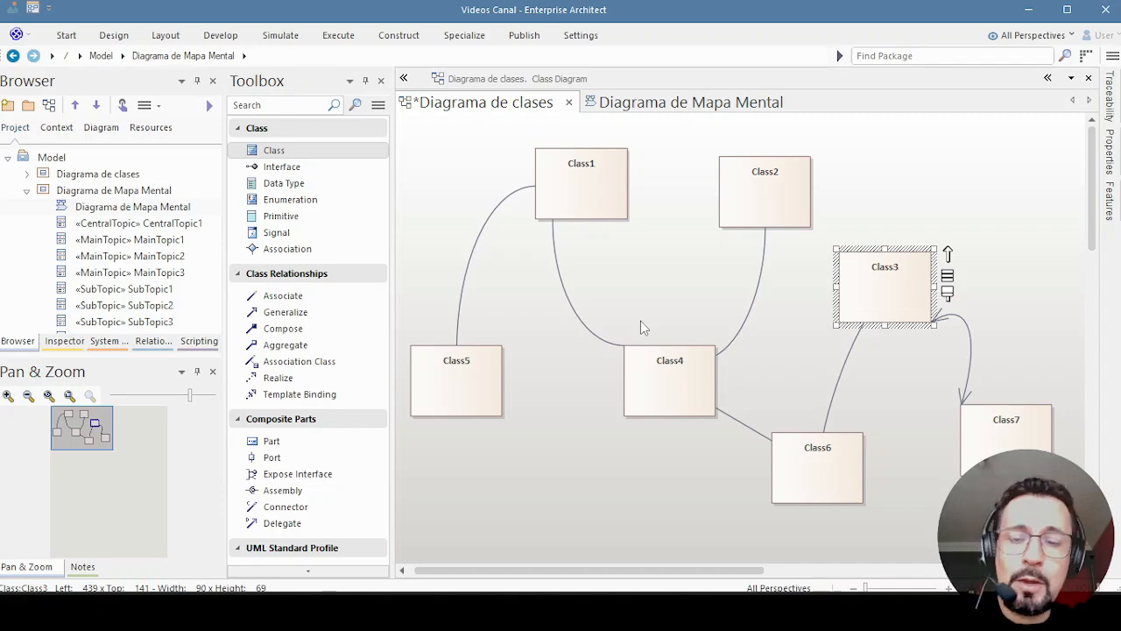
{"action": "key", "text": "ctrl+s"}
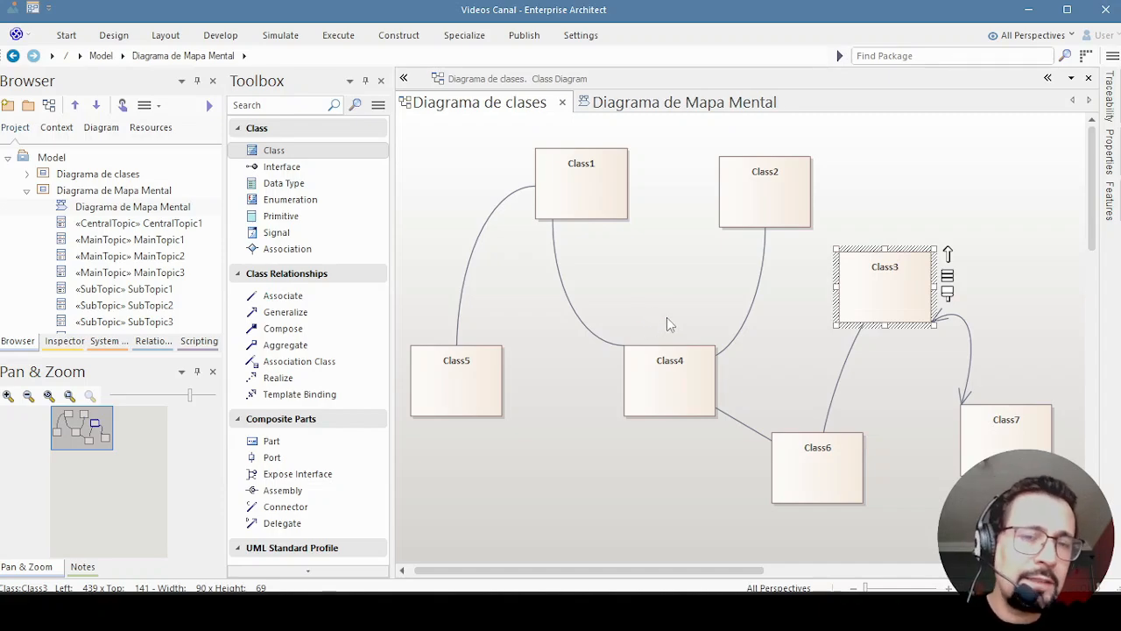